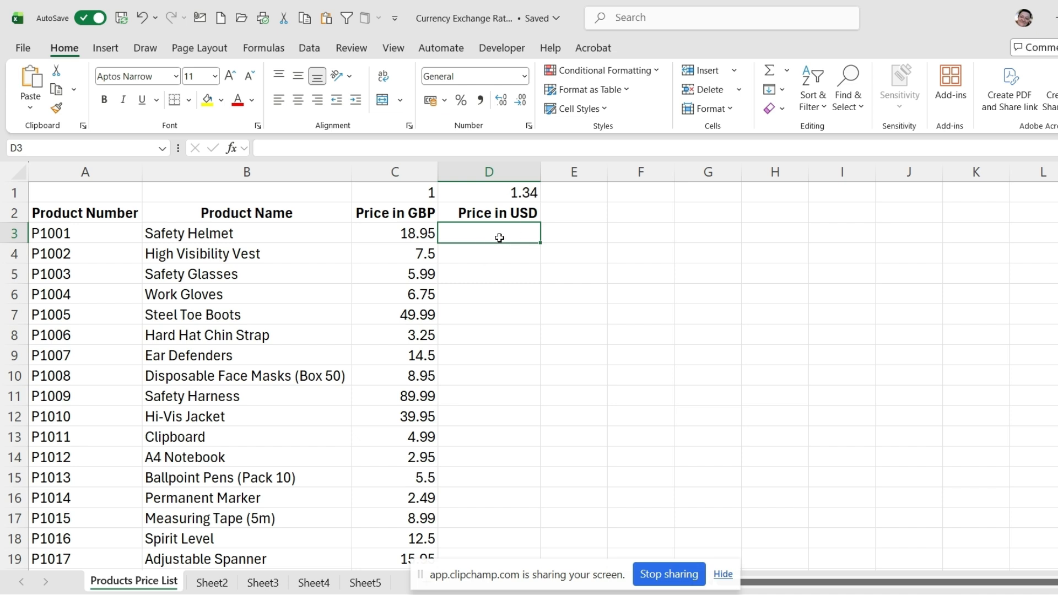
Step: Enter the formula =C3*D1 in D3 and fill it down the Price in USD column
{"action": "type", "text": "="}
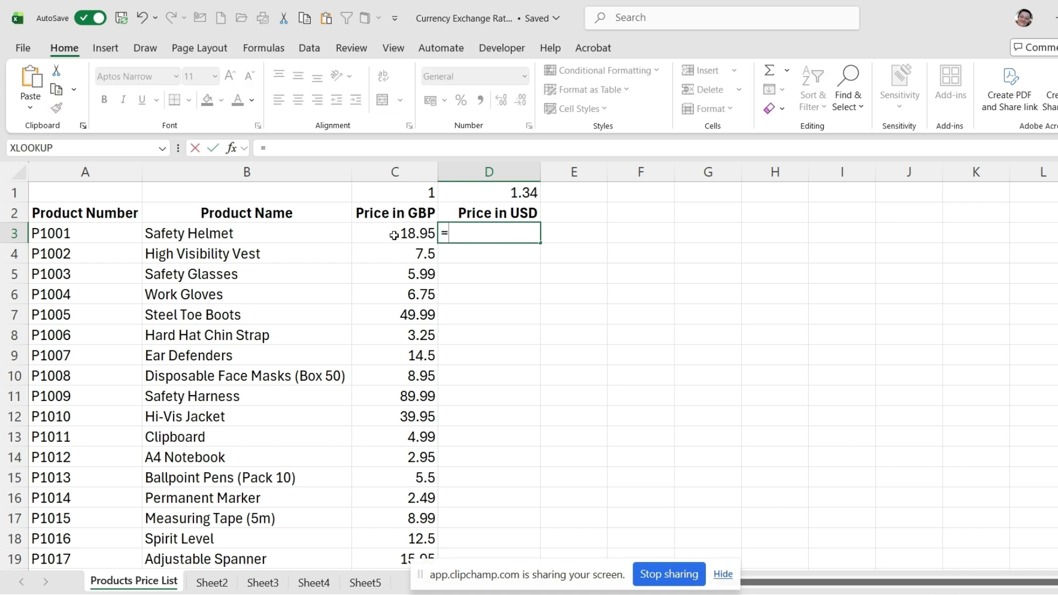
{"action": "left_click", "coordinate": [393, 235]}
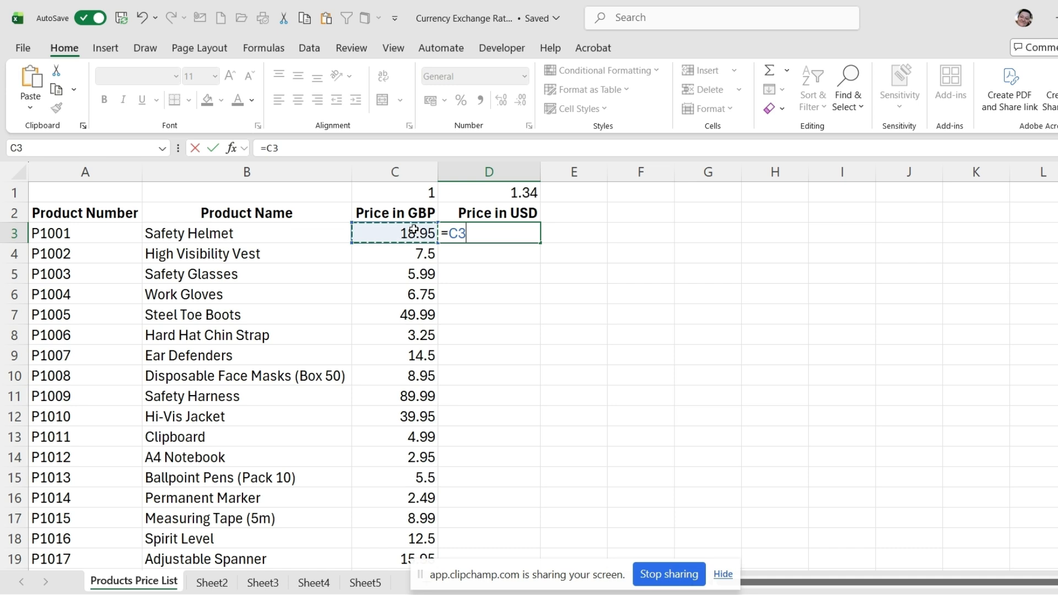
{"action": "type", "text": "*"}
{"action": "left_click", "coordinate": [495, 193]}
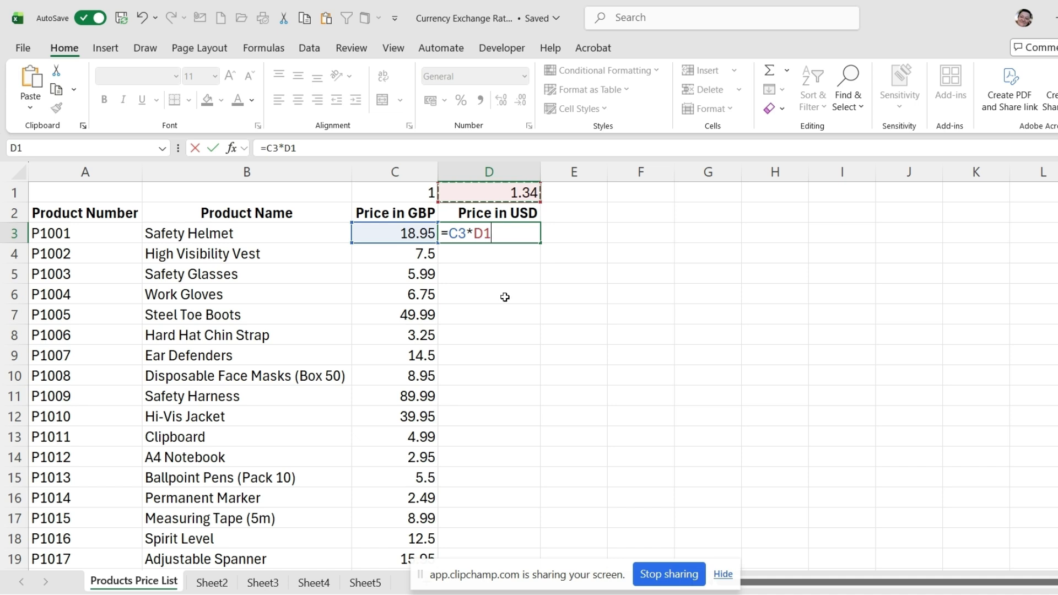
{"action": "key", "text": "Return"}
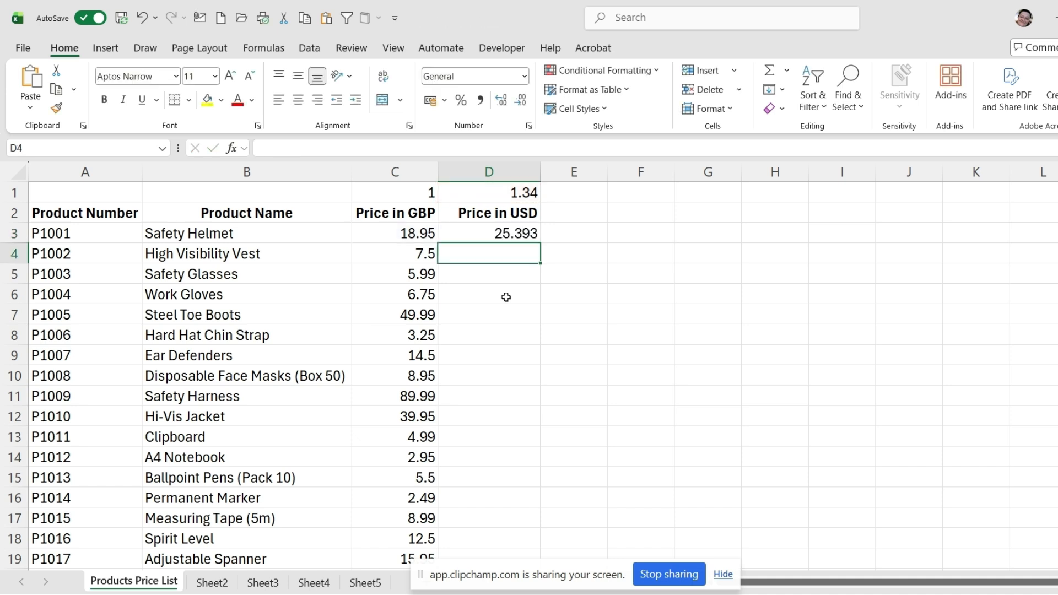
{"action": "left_click", "coordinate": [483, 234]}
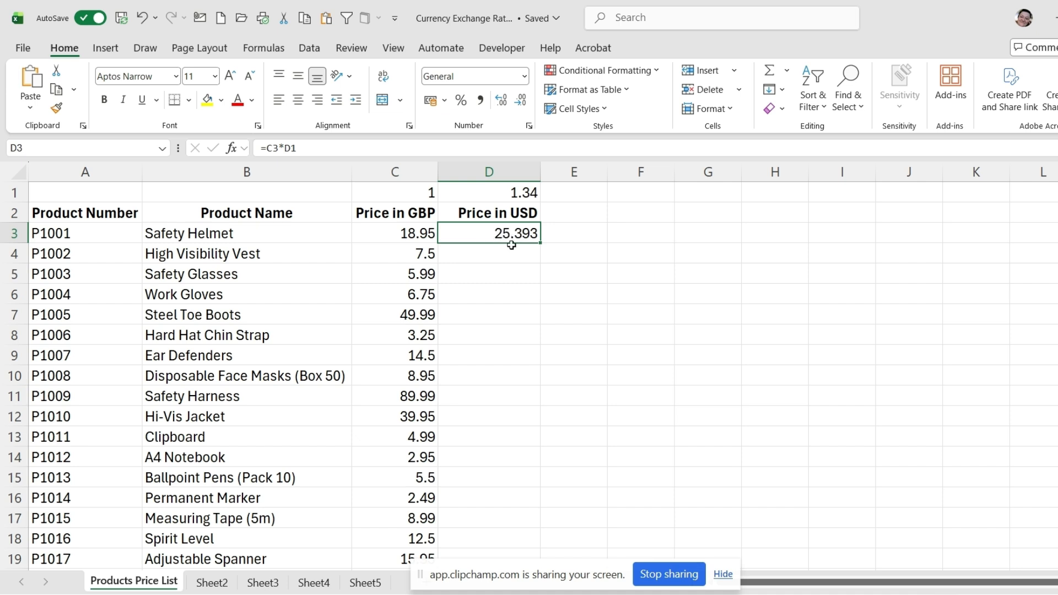
{"action": "double_click", "coordinate": [540, 243]}
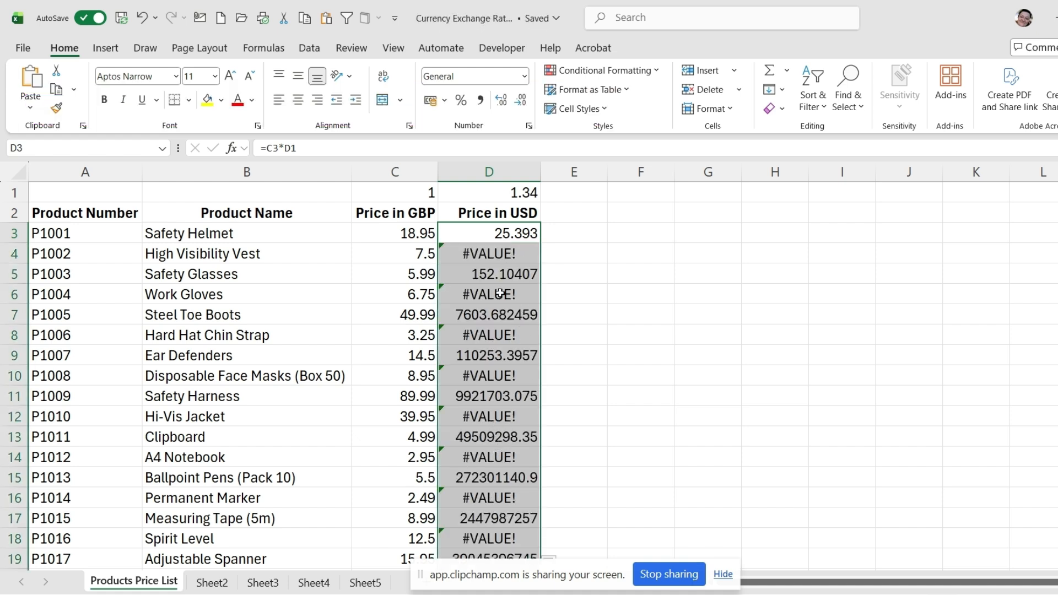
Step: Examine the formulas in D3, D4 and D5 to see which exchange-rate cell each one references
{"action": "left_click", "coordinate": [483, 248]}
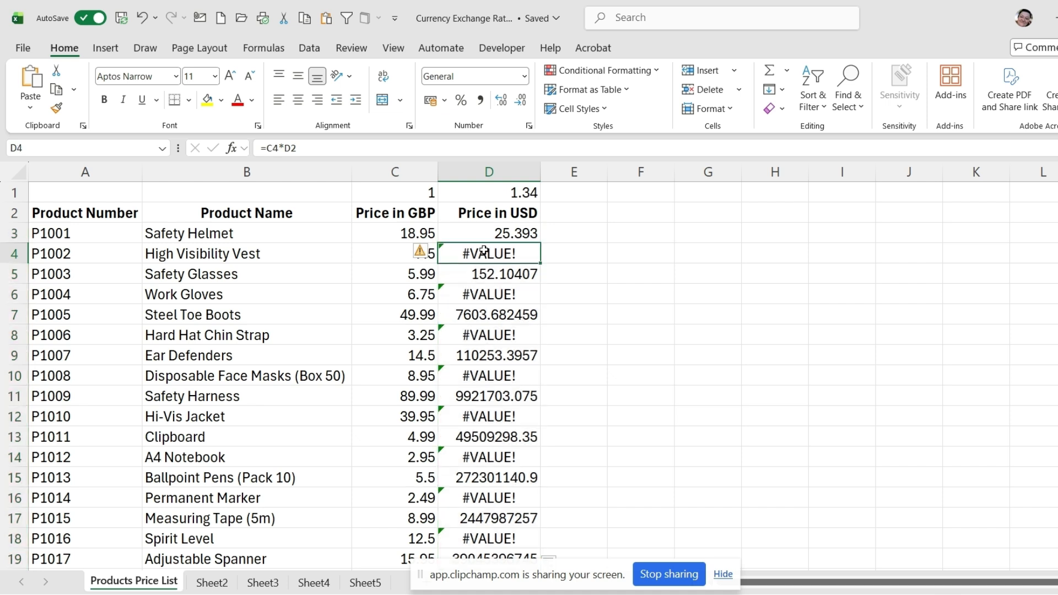
{"action": "left_click", "coordinate": [468, 273]}
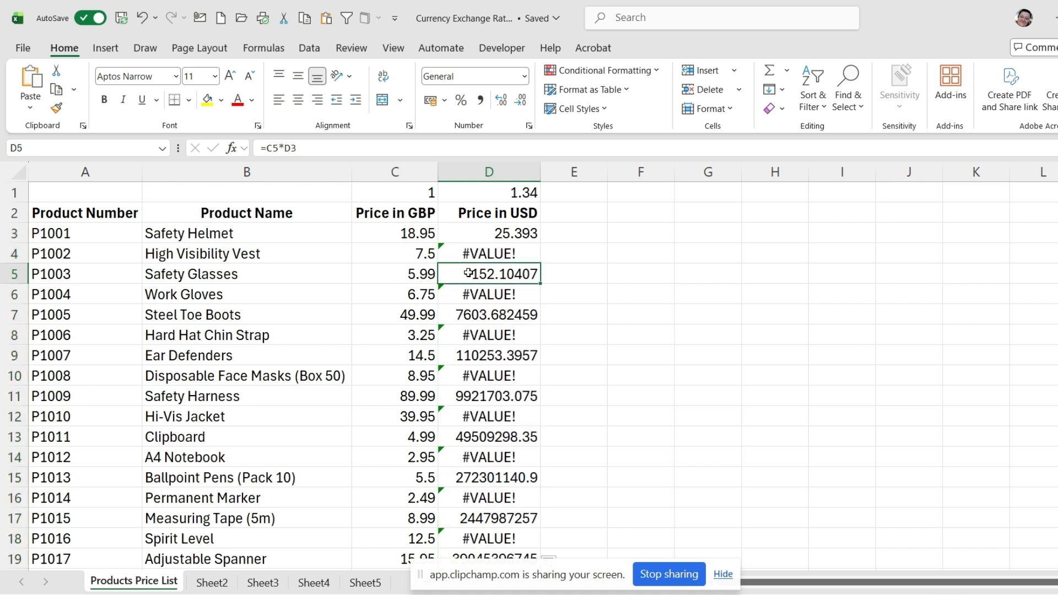
{"action": "left_click", "coordinate": [433, 279]}
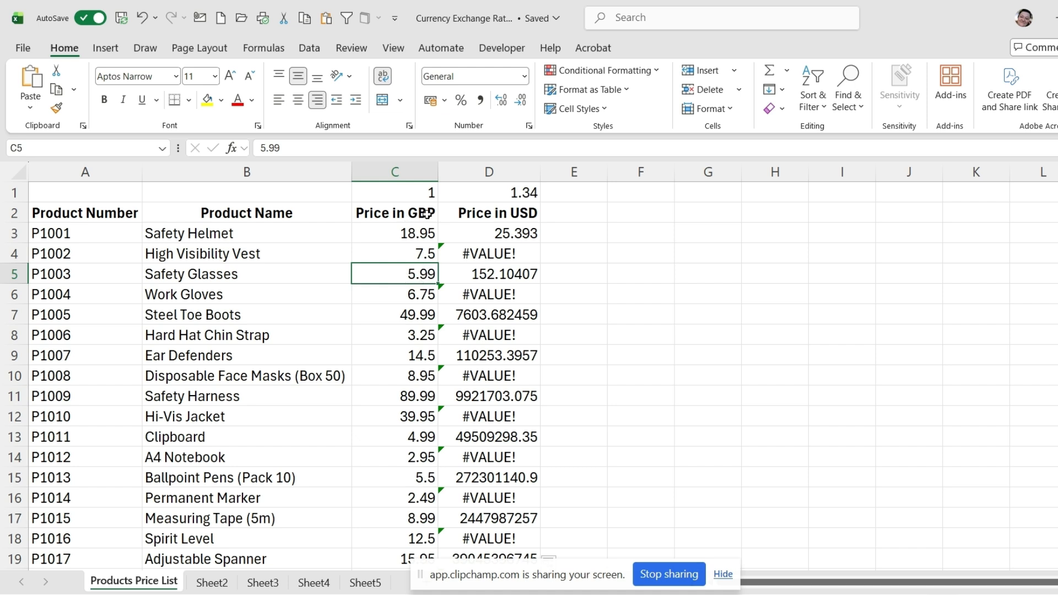
{"action": "left_click", "coordinate": [477, 275]}
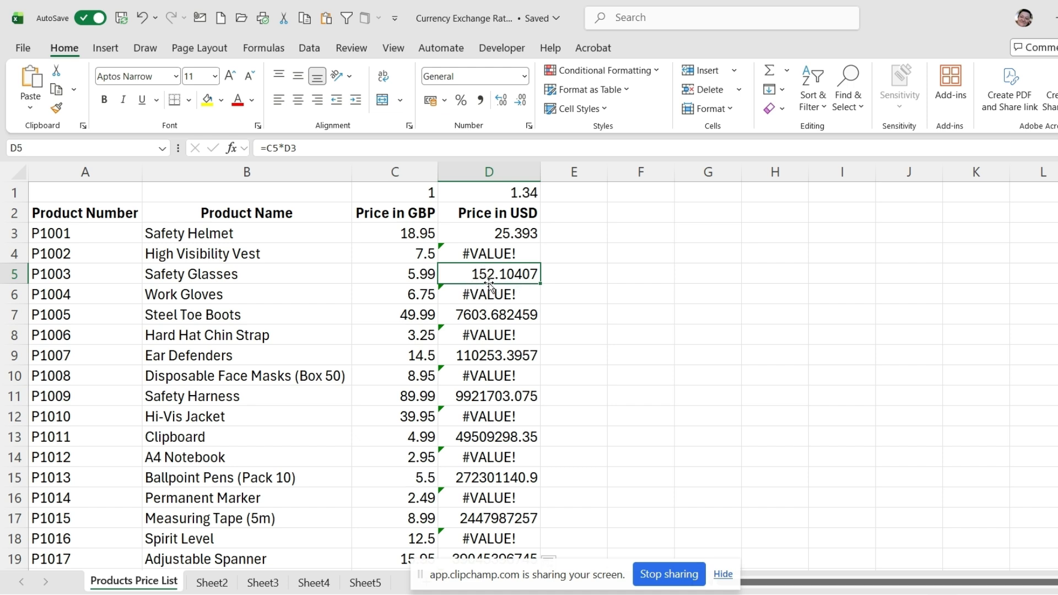
{"action": "double_click", "coordinate": [496, 236]}
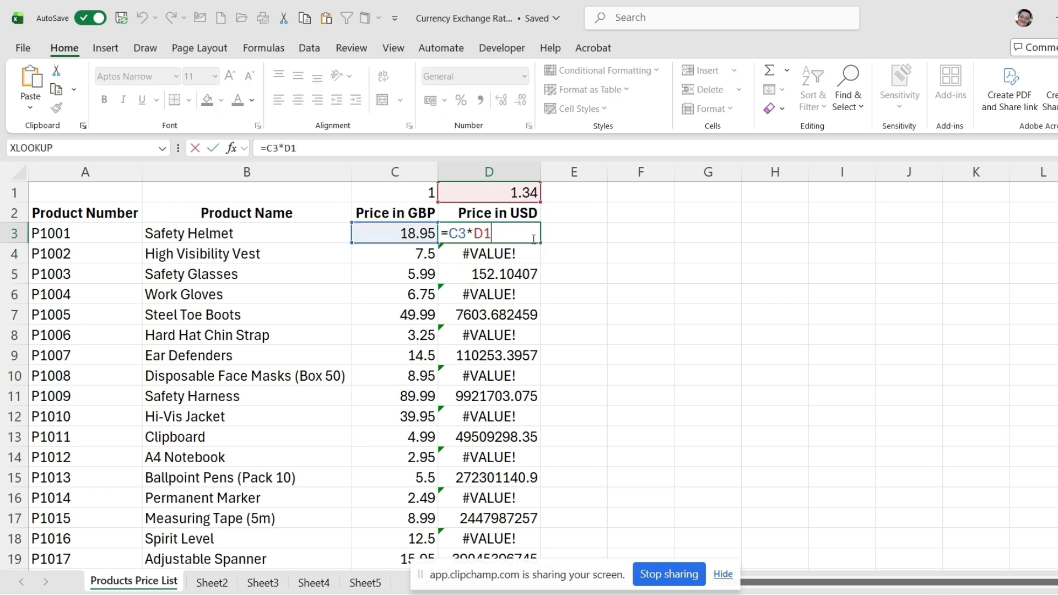
{"action": "key", "text": "Return"}
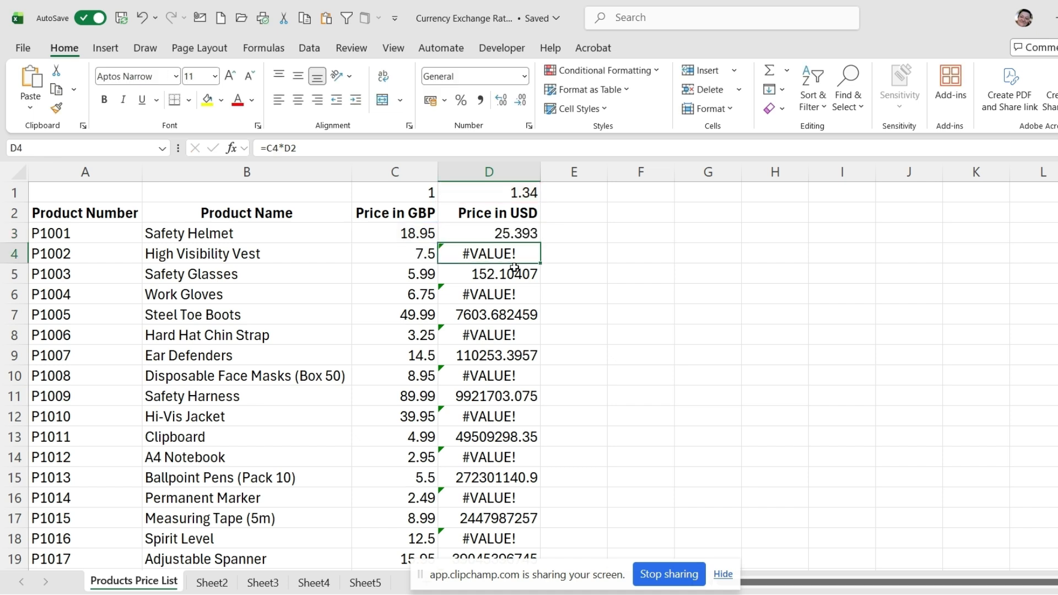
{"action": "double_click", "coordinate": [495, 253]}
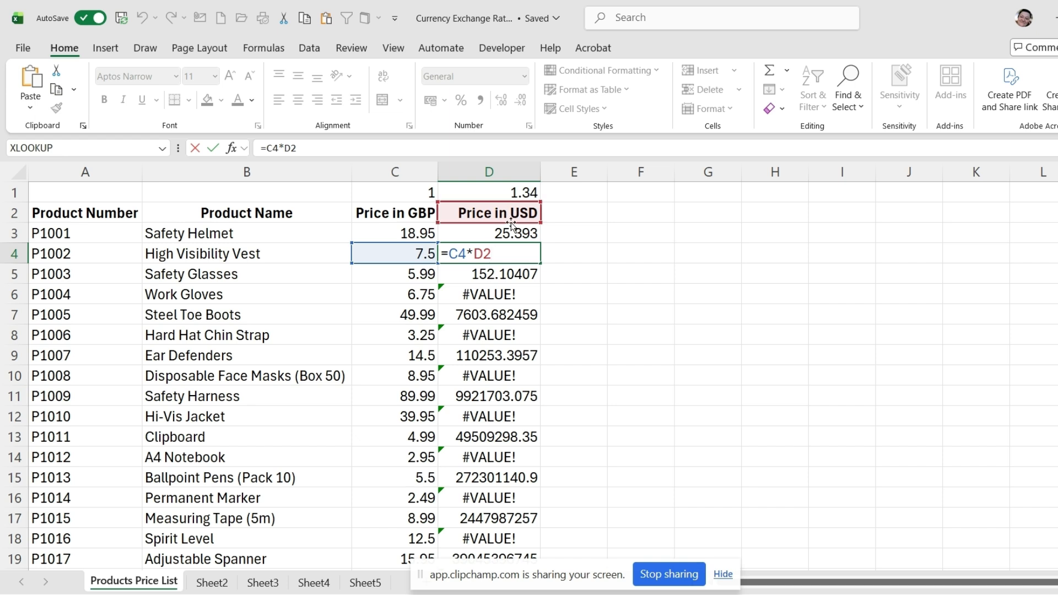
{"action": "key", "text": "Return"}
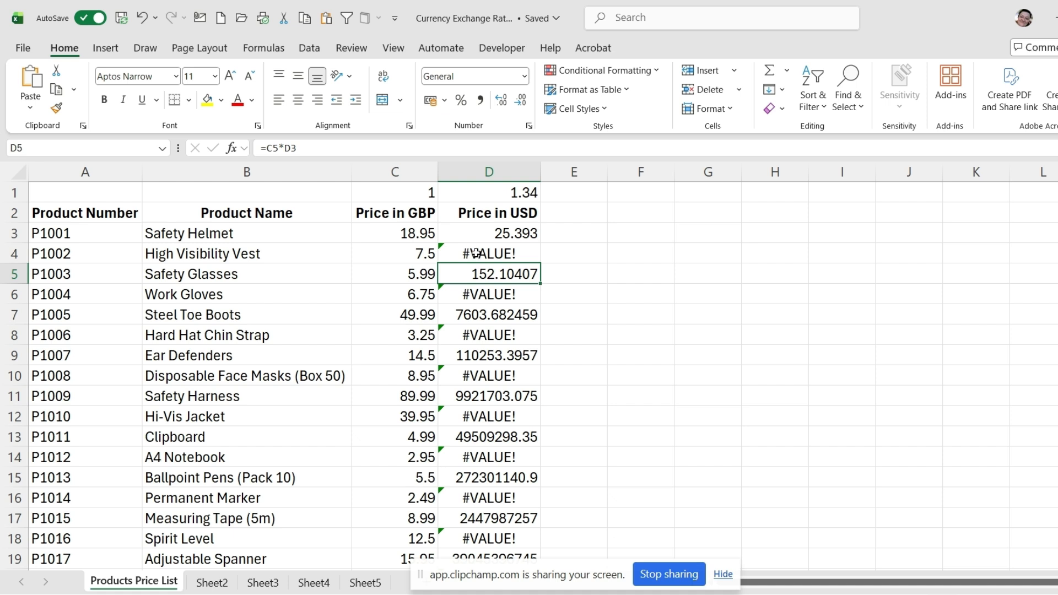
{"action": "double_click", "coordinate": [497, 272]}
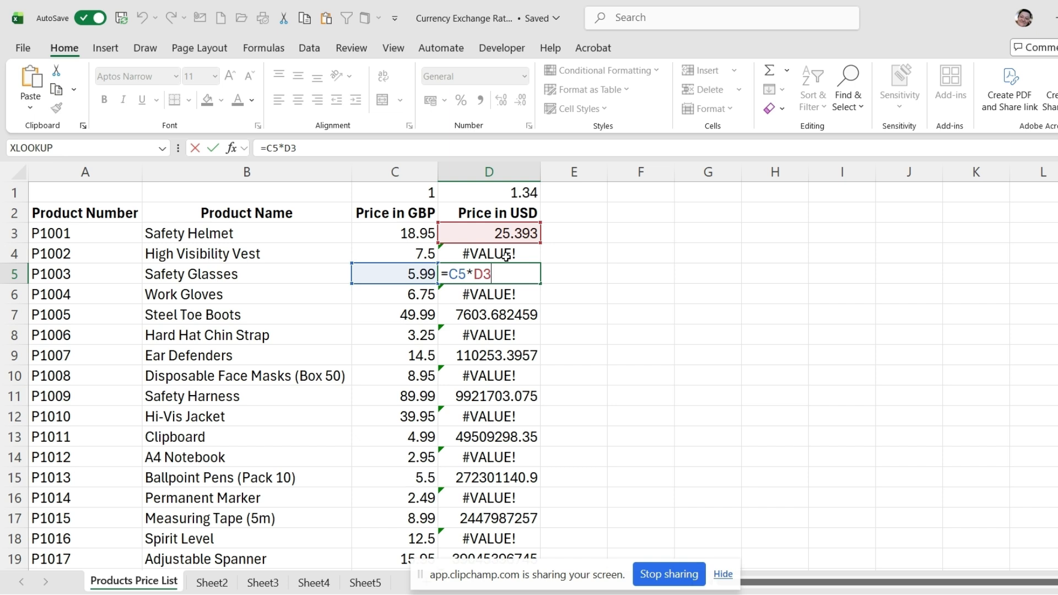
{"action": "key", "text": "Return"}
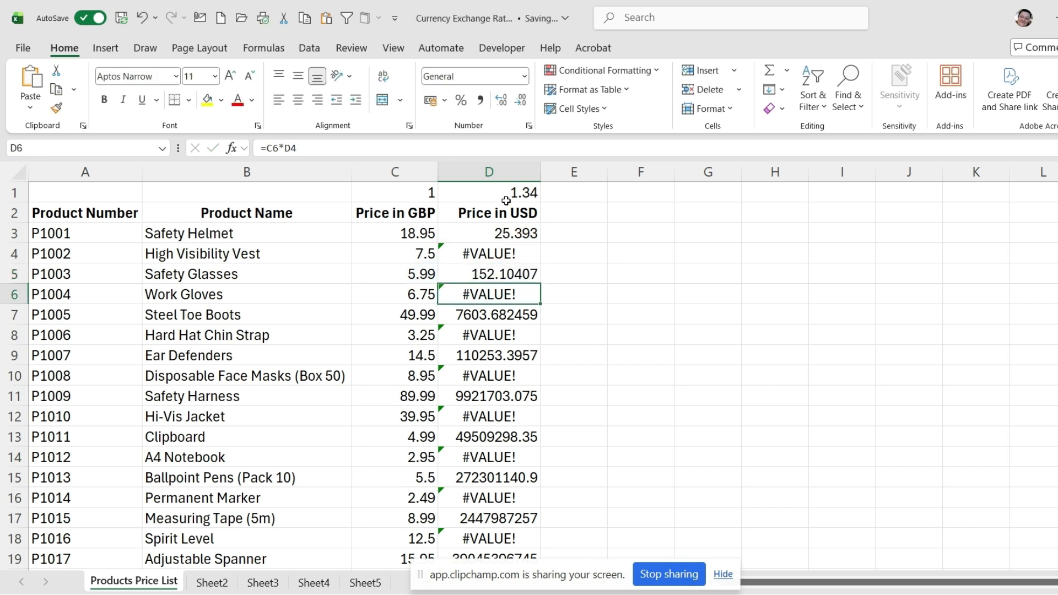
Step: Clear all the formulas in the Price in USD column from D3 down to D52
{"action": "left_click", "coordinate": [482, 234]}
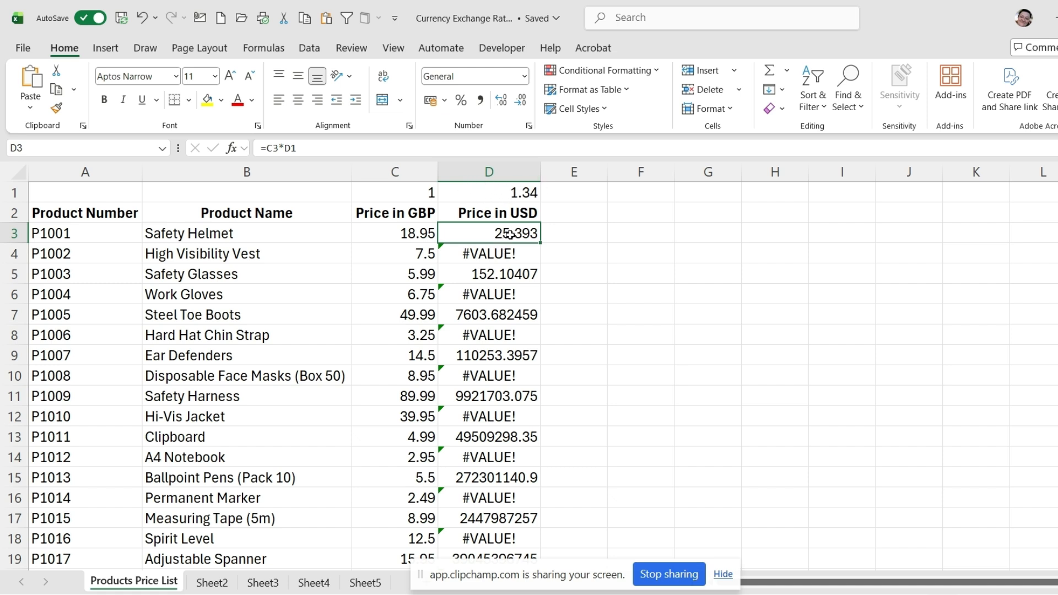
{"action": "left_click_drag", "start_coordinate": [510, 235], "coordinate": [487, 215]}
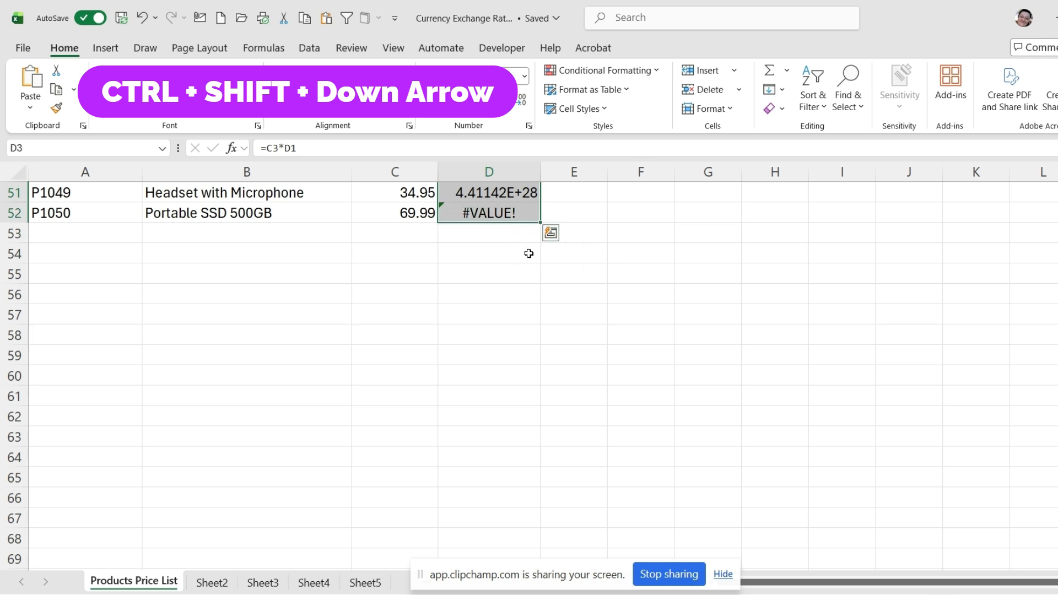
{"action": "key", "text": "ctrl+z"}
{"action": "left_click", "coordinate": [474, 231]}
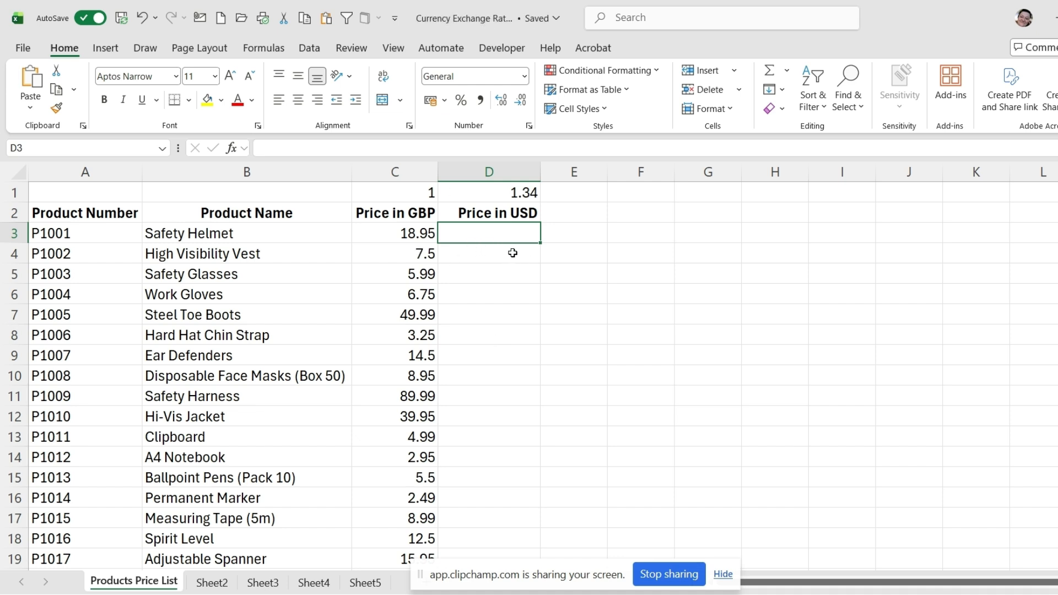
Step: Enter =C3*$D$1 in D3 with an absolute reference to the exchange rate, and fill it down the Price in USD column
{"action": "type", "text": "="}
{"action": "left_click", "coordinate": [386, 231]}
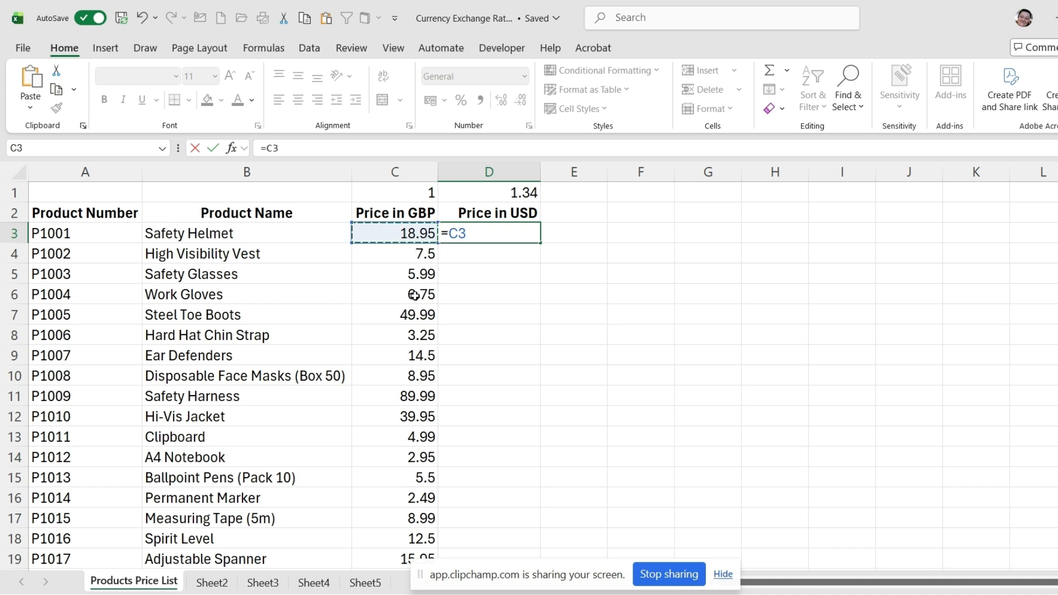
{"action": "type", "text": "*"}
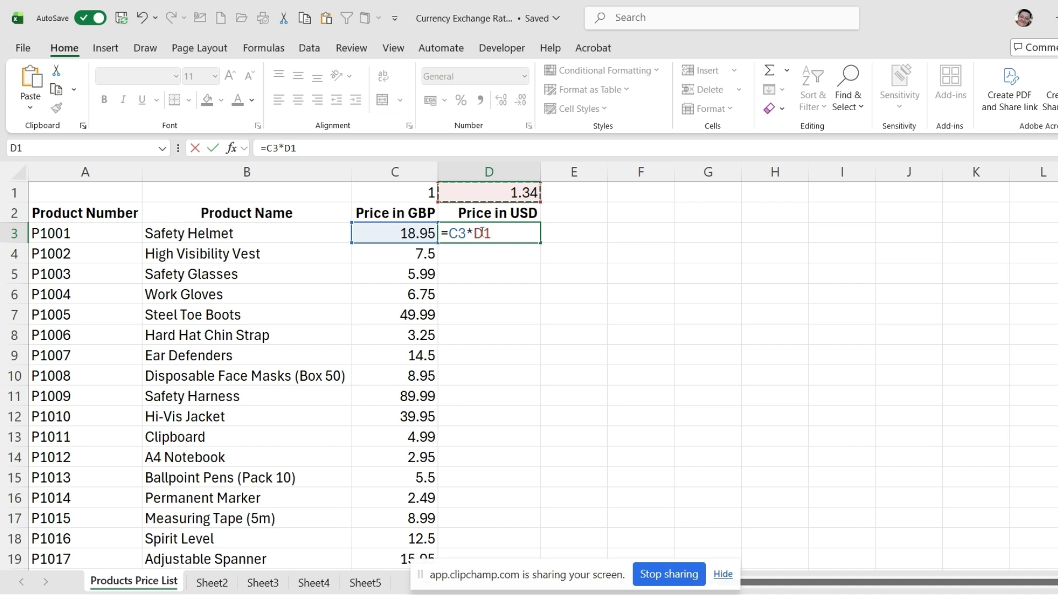
{"action": "key", "text": "F4"}
{"action": "key", "text": "F4"}
{"action": "key", "text": "F4"}
{"action": "key", "text": "F4"}
{"action": "key", "text": "F4"}
{"action": "key", "text": "F4"}
{"action": "key", "text": "F4"}
{"action": "key", "text": "F4"}
{"action": "key", "text": "F4"}
{"action": "key", "text": "F4"}
{"action": "key", "text": "F4"}
{"action": "key", "text": "F4"}
{"action": "key", "text": "Return"}
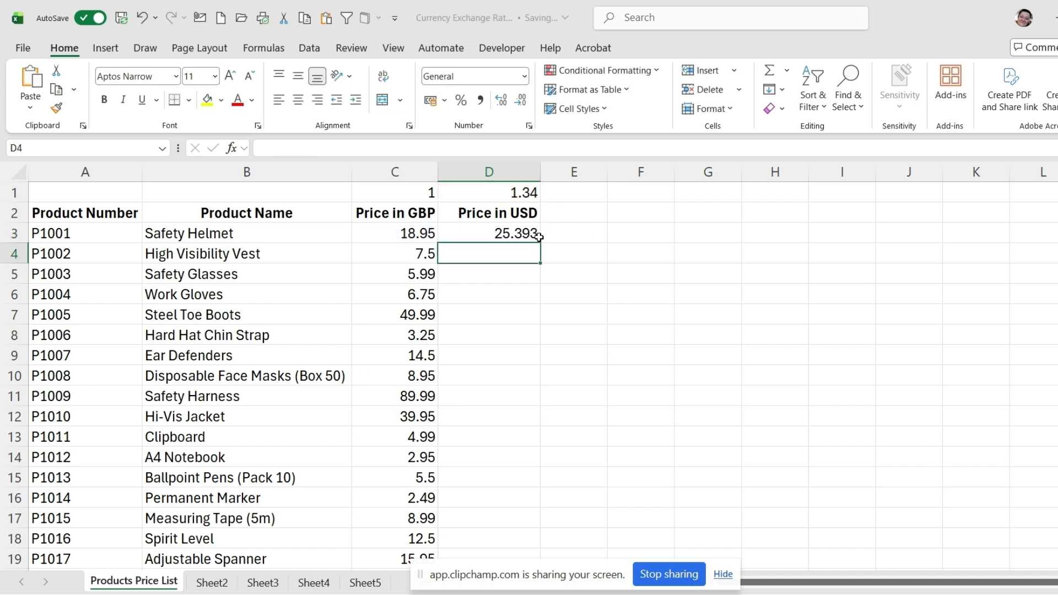
{"action": "left_click", "coordinate": [539, 236]}
{"action": "double_click", "coordinate": [542, 245]}
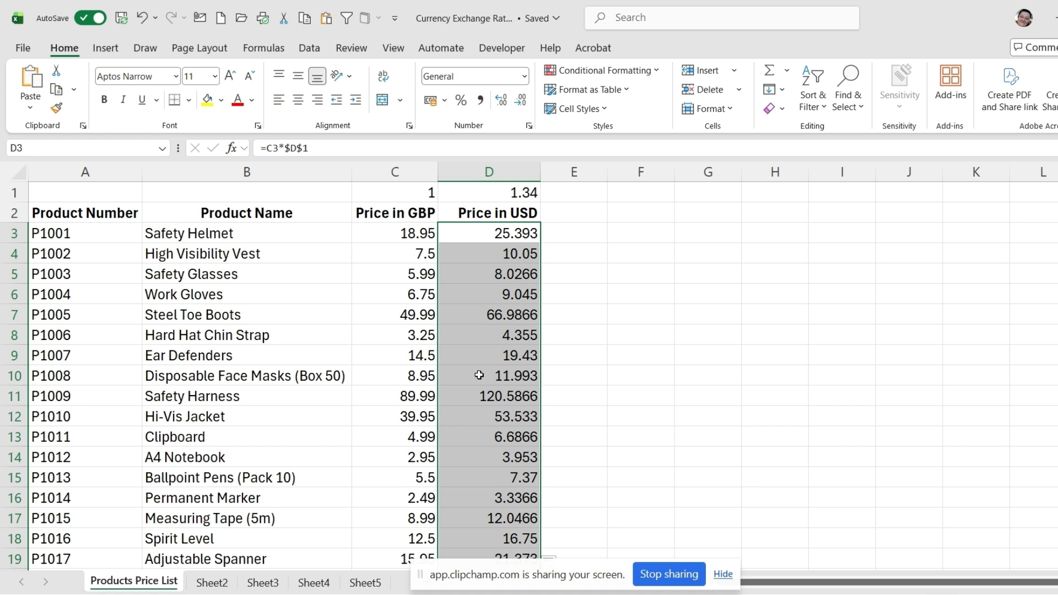
Step: Check the filled formulas in D4 and D5 against the exchange-rate cell D1
{"action": "double_click", "coordinate": [449, 249]}
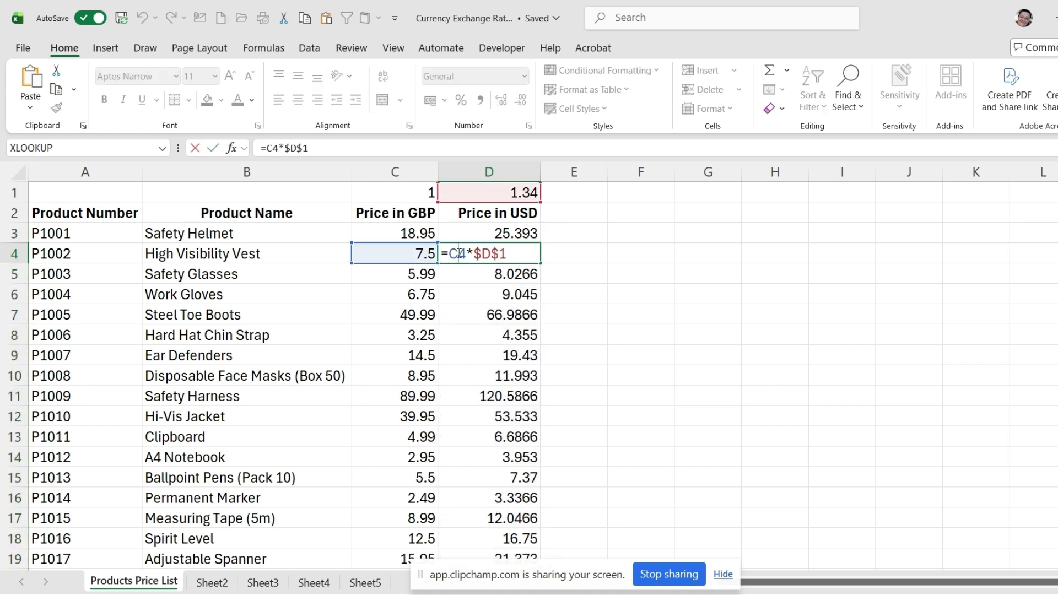
{"action": "left_click", "coordinate": [479, 274]}
{"action": "double_click", "coordinate": [484, 273]}
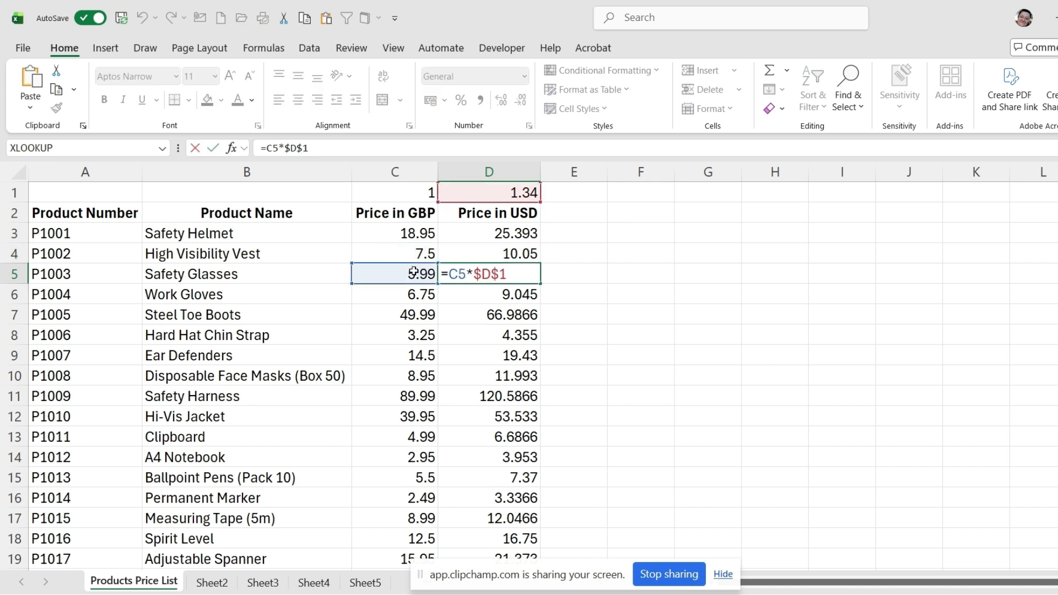
{"action": "key", "text": "Return"}
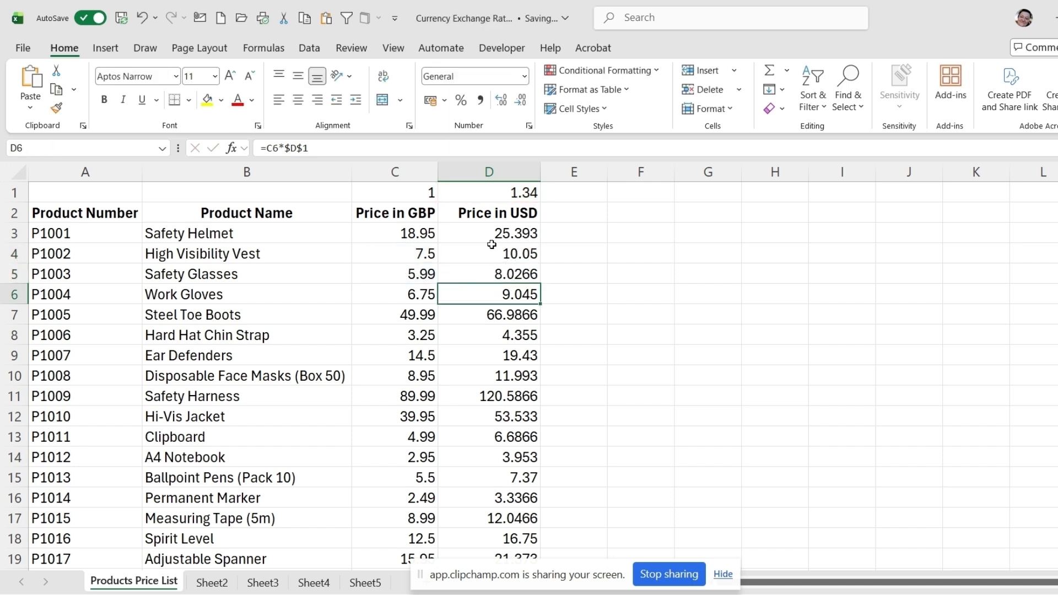
{"action": "left_click", "coordinate": [491, 190]}
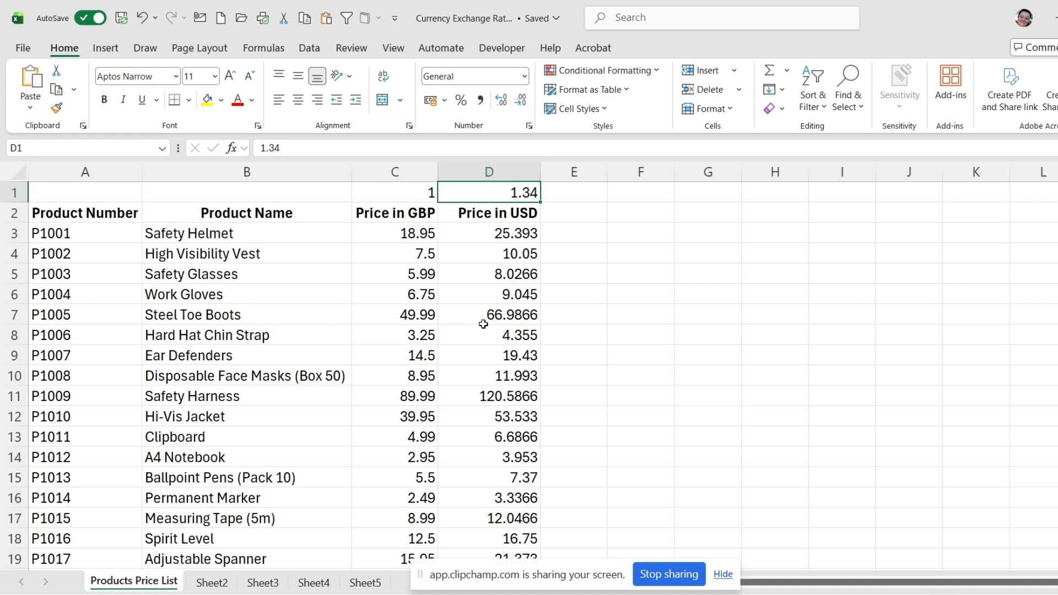
Step: Delete the absolute-reference formulas from the Price in USD column, starting at D3
{"action": "left_click_drag", "start_coordinate": [489, 230], "coordinate": [505, 530]}
{"action": "key", "text": "Delete"}
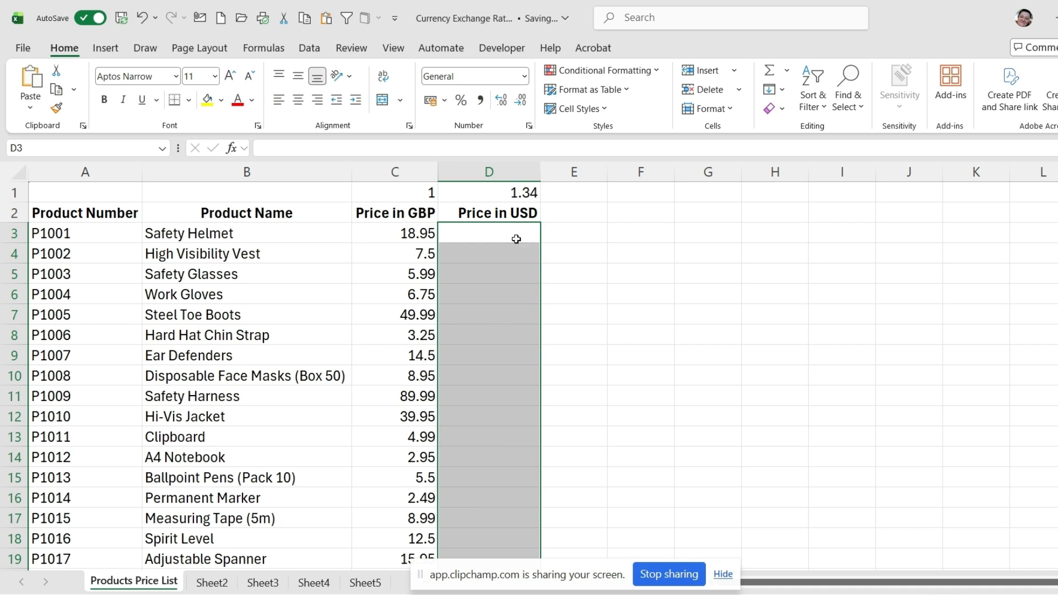
{"action": "left_click", "coordinate": [508, 234]}
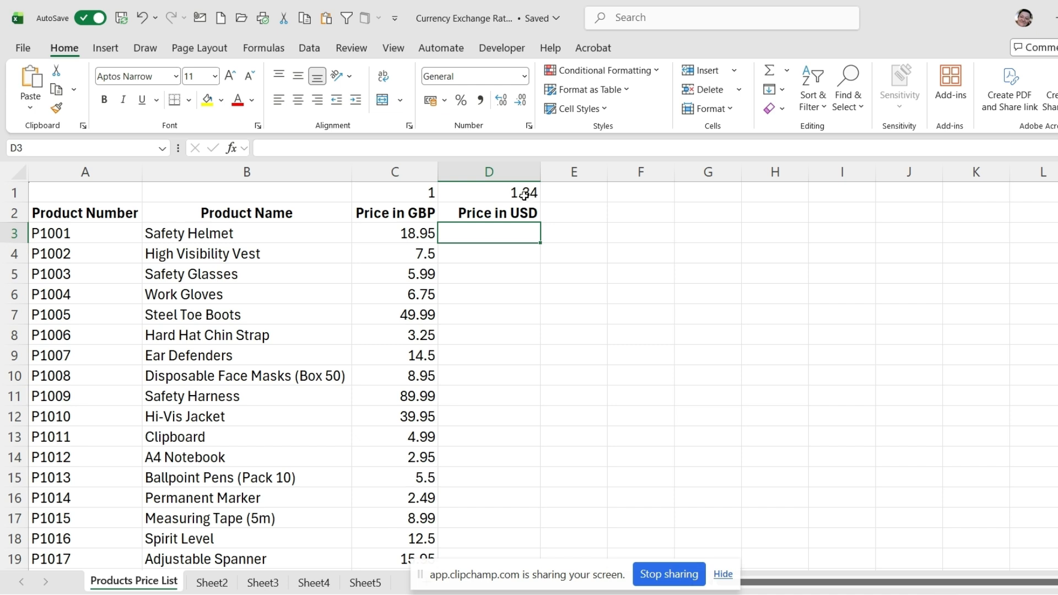
Step: Name the exchange-rate cell D1 as USD
{"action": "left_click", "coordinate": [526, 194]}
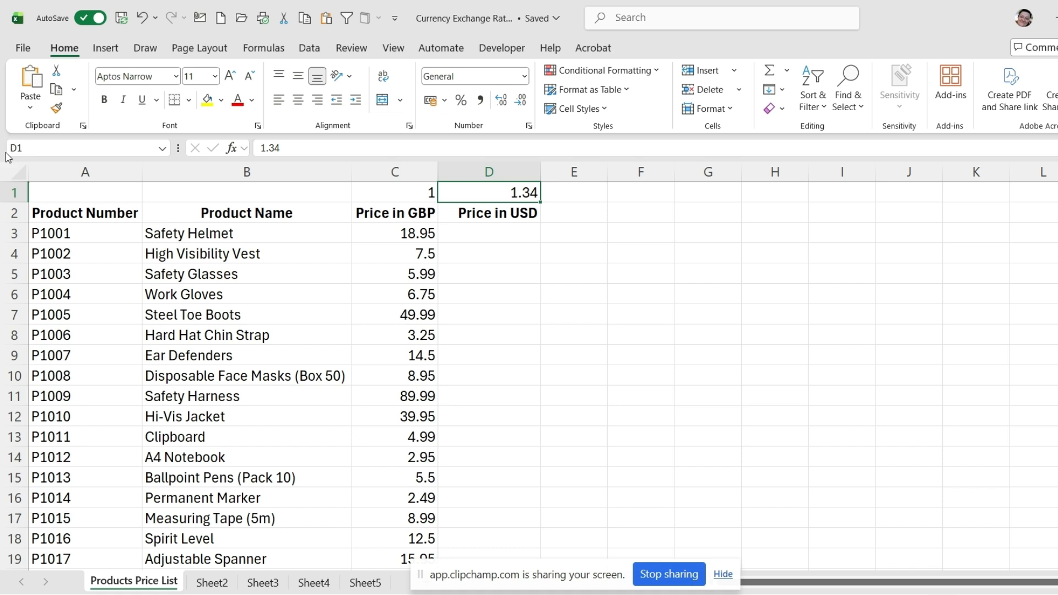
{"action": "left_click", "coordinate": [39, 148]}
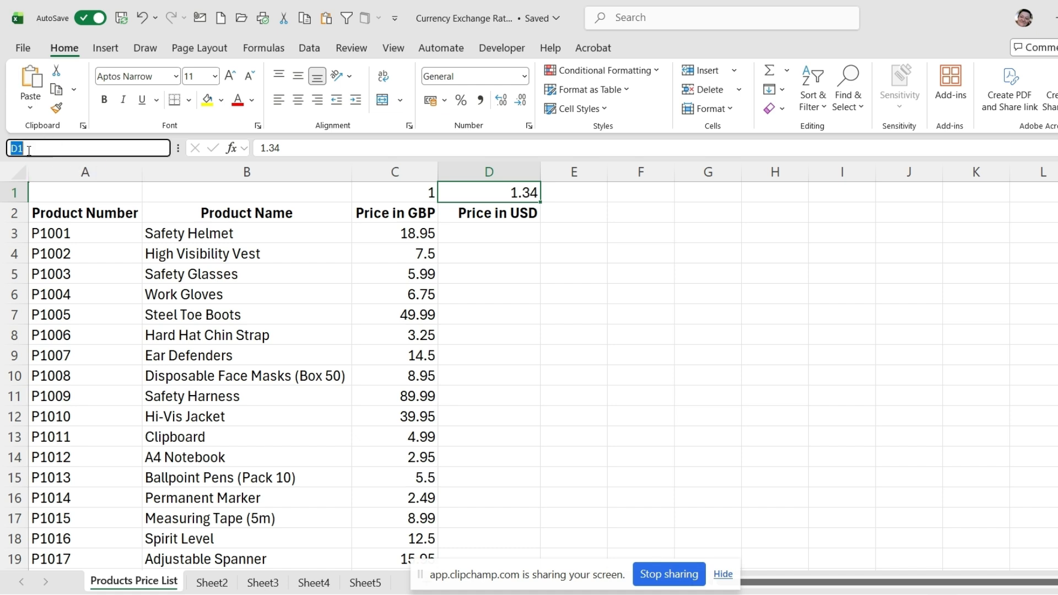
{"action": "type", "text": "USD"}
{"action": "key", "text": "Return"}
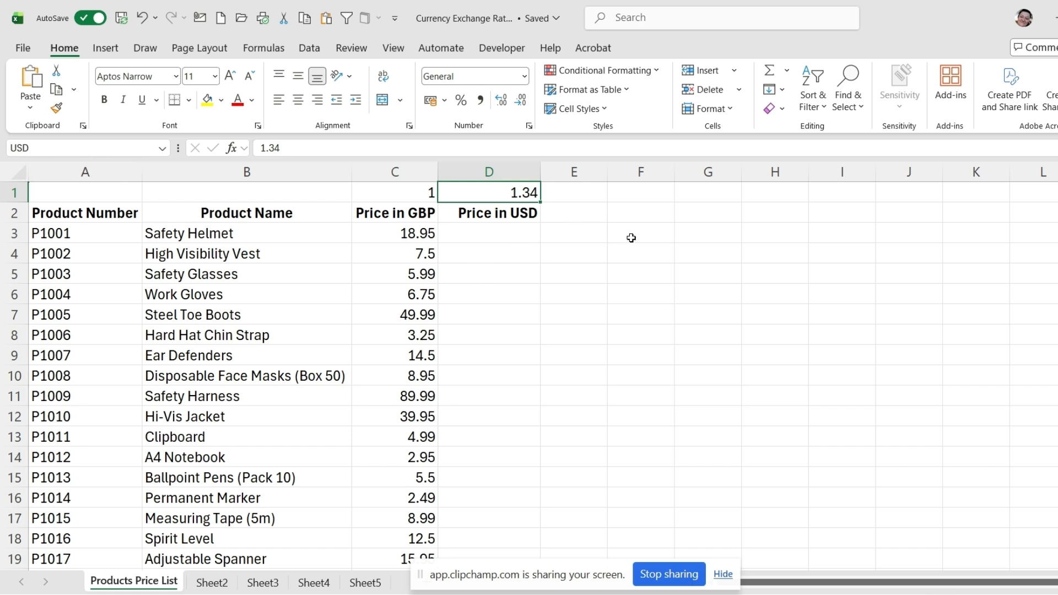
Step: Move to the empty cell F3 and jump from there to the named cell USD
{"action": "left_click", "coordinate": [650, 236]}
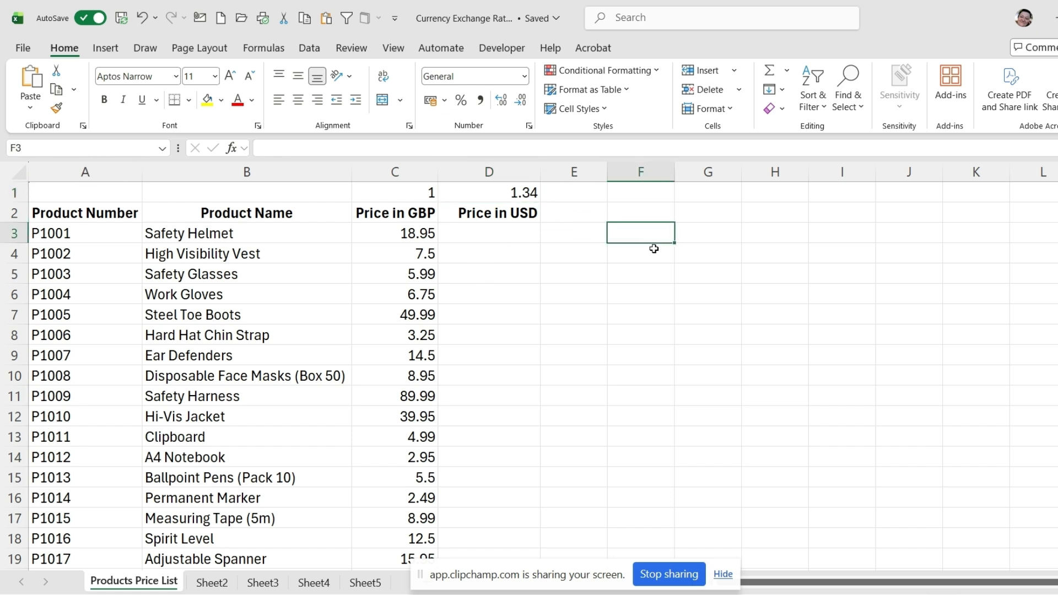
{"action": "left_click", "coordinate": [163, 148]}
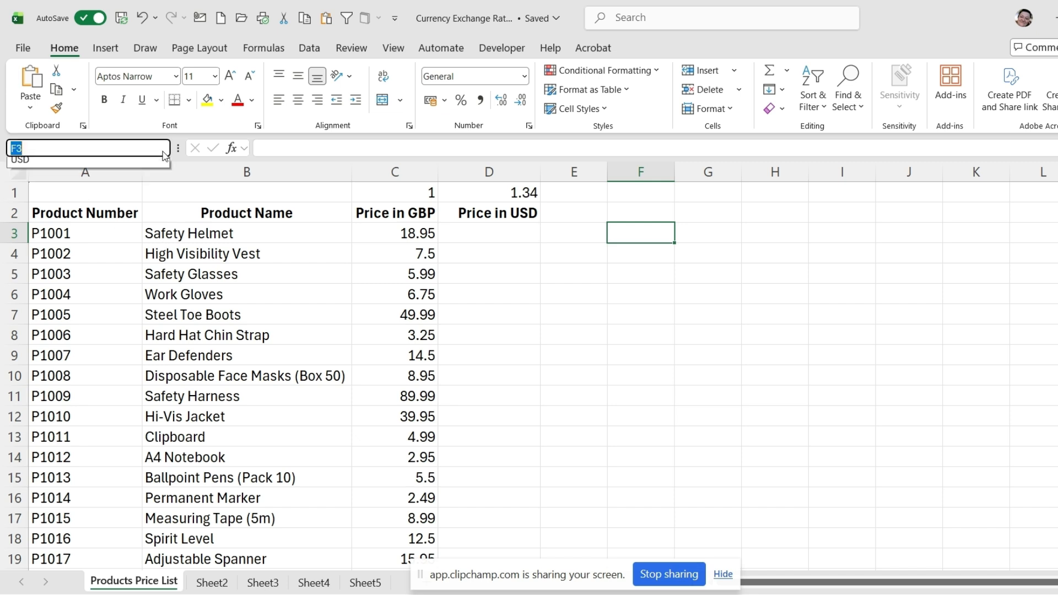
{"action": "left_click", "coordinate": [29, 166]}
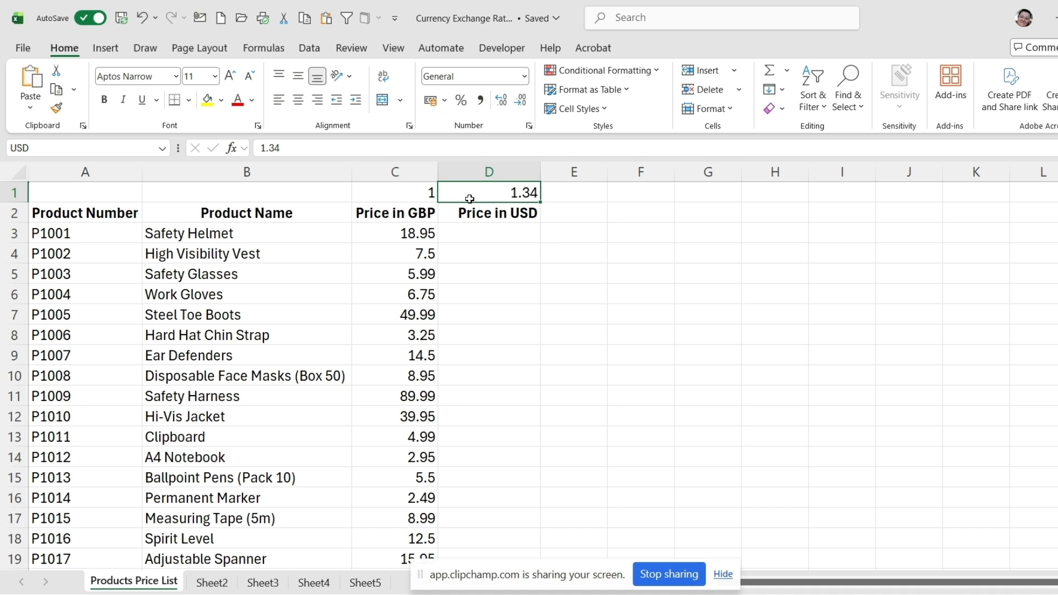
Step: Enter the formula =C3*USD in D3, inserting the name USD from the list of defined names
{"action": "left_click", "coordinate": [489, 229]}
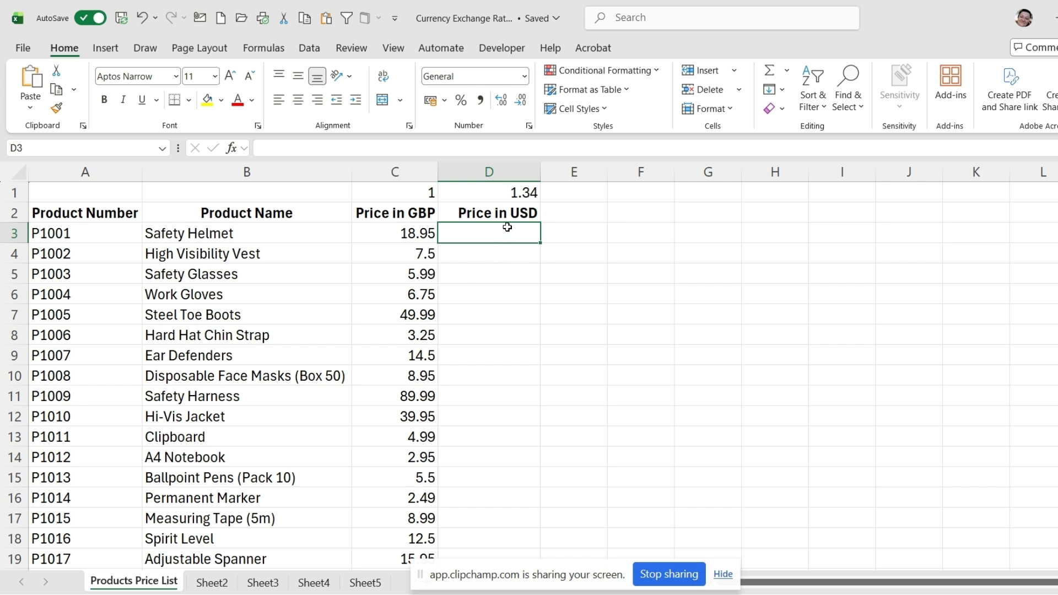
{"action": "type", "text": "="}
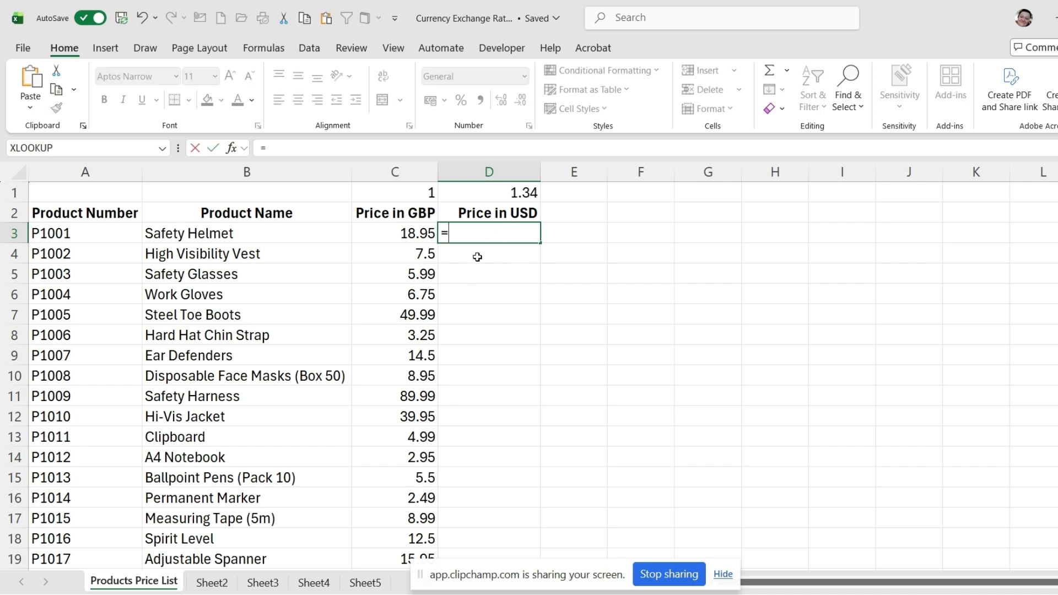
{"action": "left_click", "coordinate": [390, 231]}
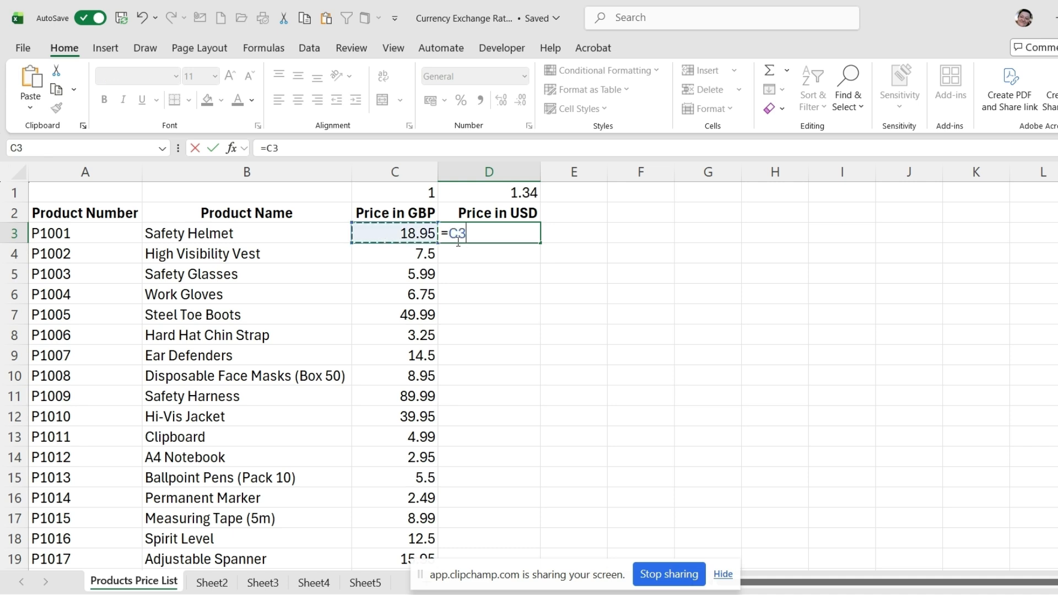
{"action": "type", "text": "*usd"}
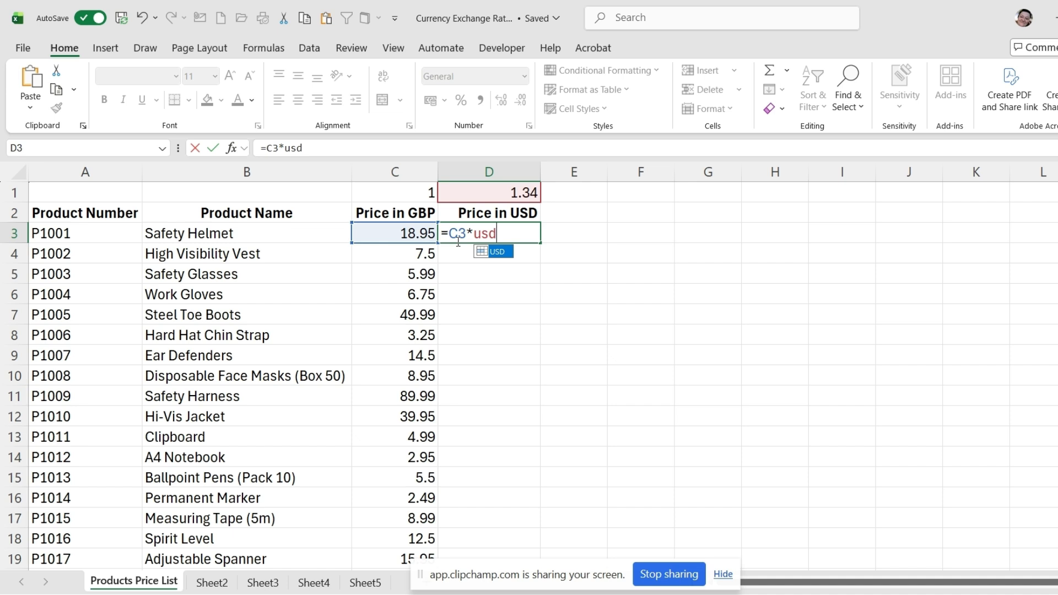
{"action": "key", "text": "BackSpace"}
{"action": "key", "text": "BackSpace"}
{"action": "key", "text": "BackSpace"}
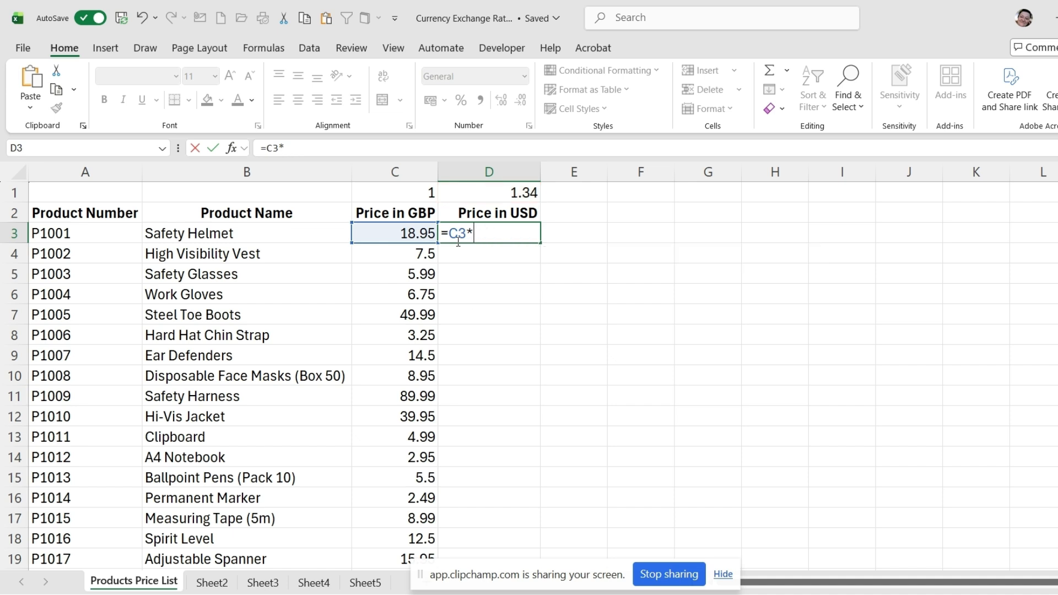
{"action": "key", "text": "F3"}
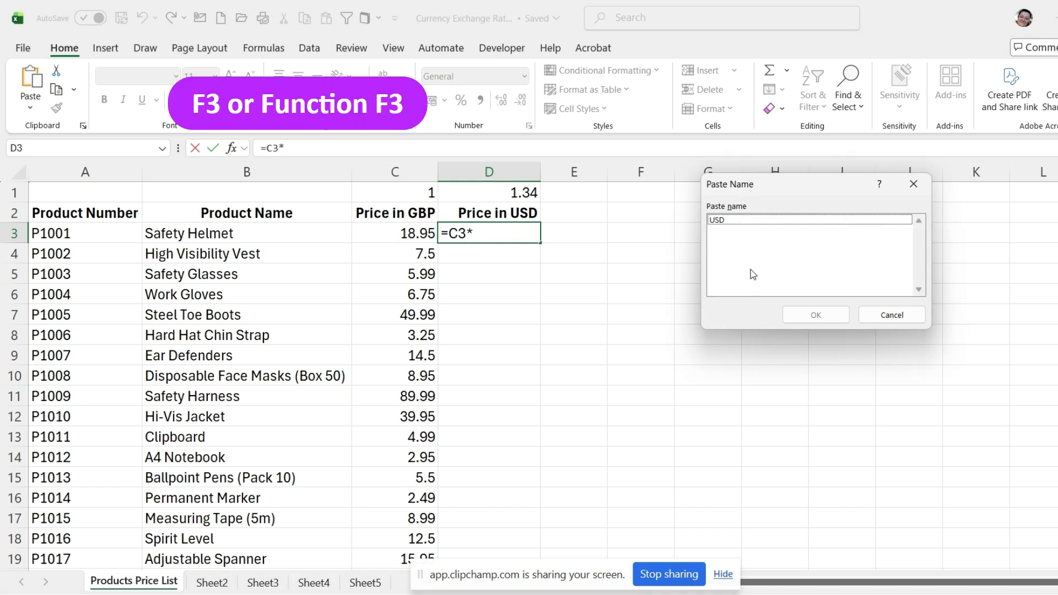
{"action": "left_click", "coordinate": [741, 221]}
{"action": "left_click", "coordinate": [816, 314]}
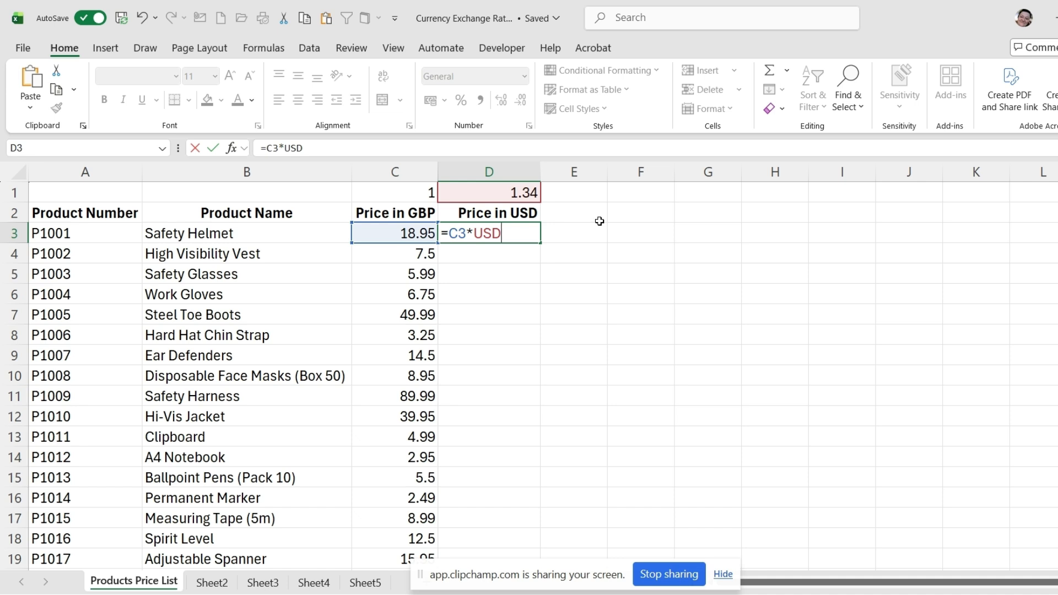
{"action": "key", "text": "Return"}
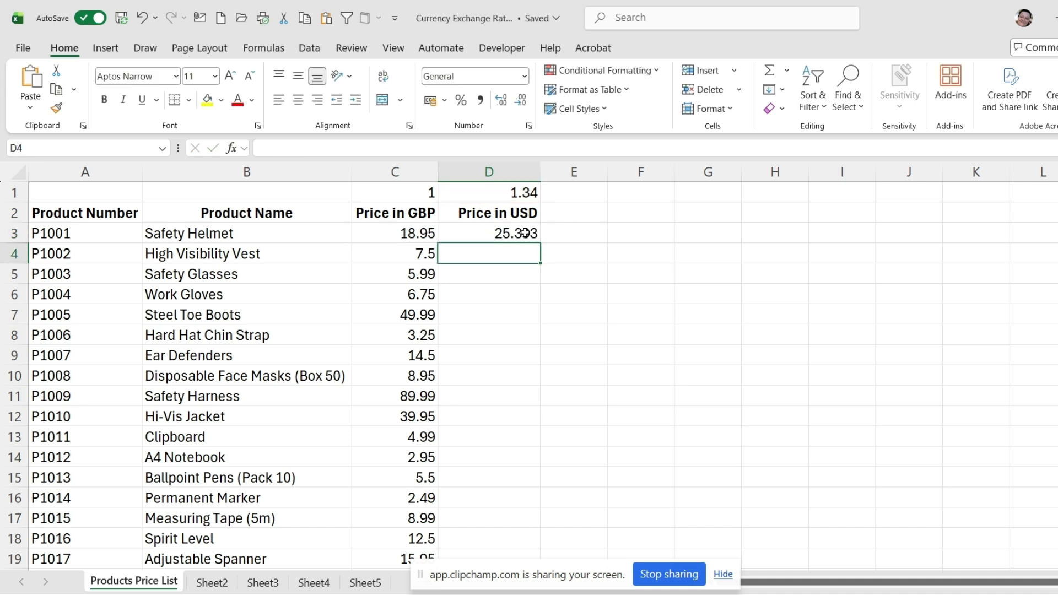
Step: Fill the D3 formula down the Price in USD column and check the copied formulas in D4 and D5
{"action": "left_click", "coordinate": [525, 233]}
{"action": "double_click", "coordinate": [538, 243]}
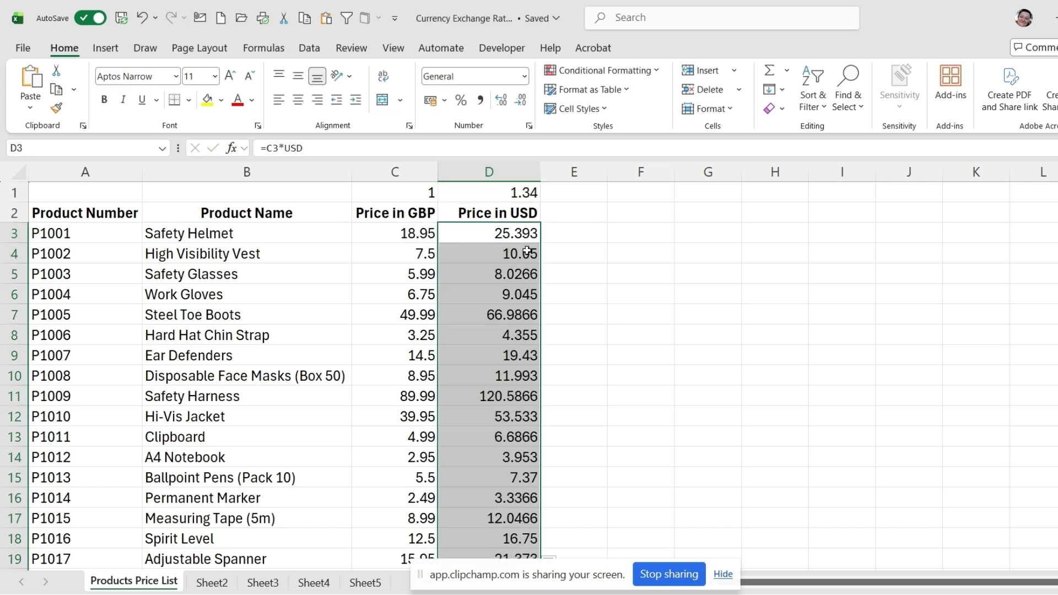
{"action": "double_click", "coordinate": [485, 254]}
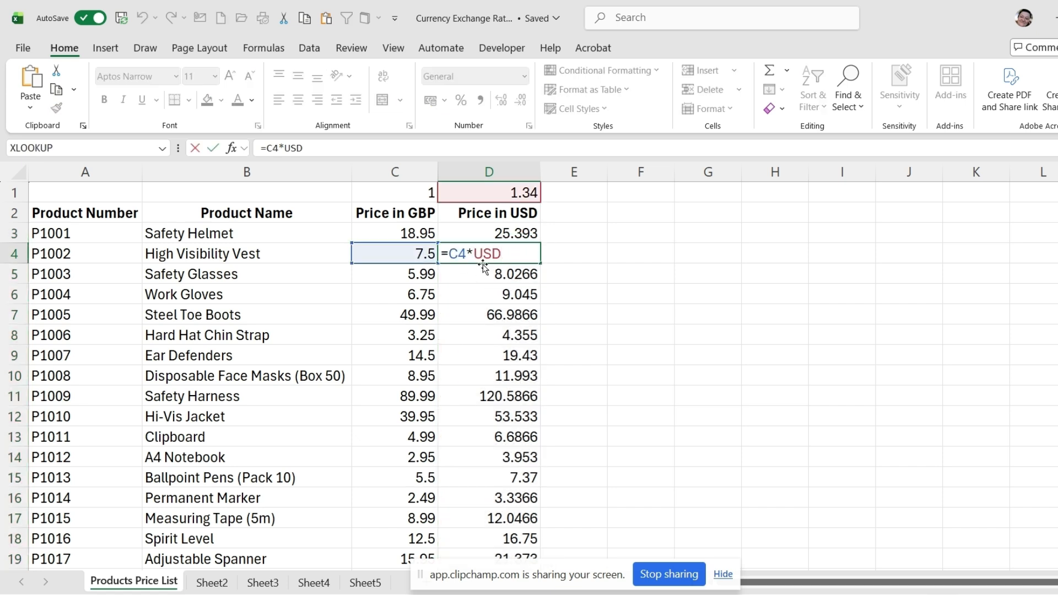
{"action": "key", "text": "Return"}
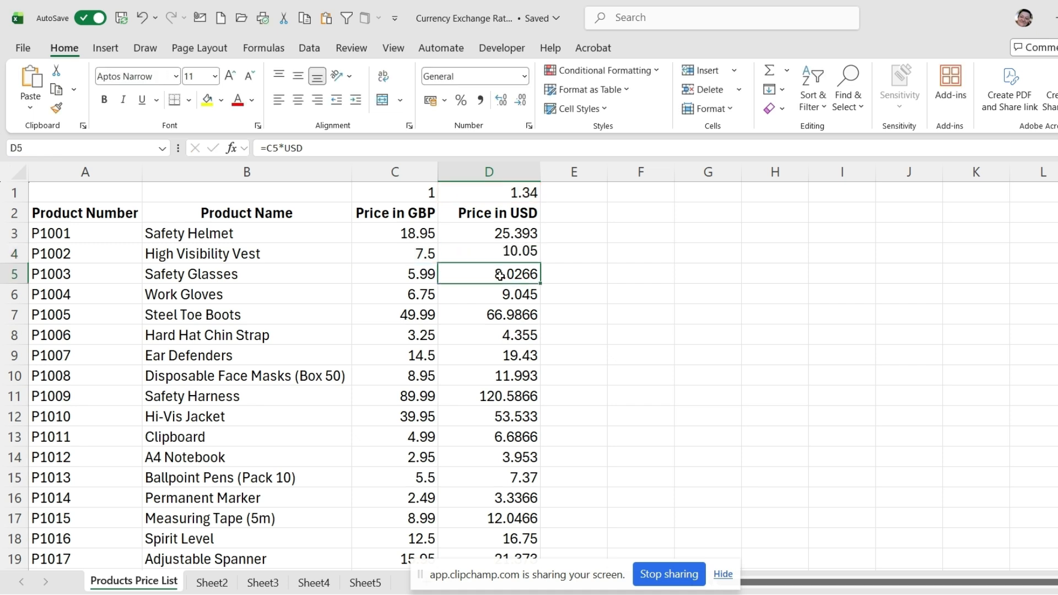
{"action": "double_click", "coordinate": [506, 273]}
{"action": "key", "text": "Return"}
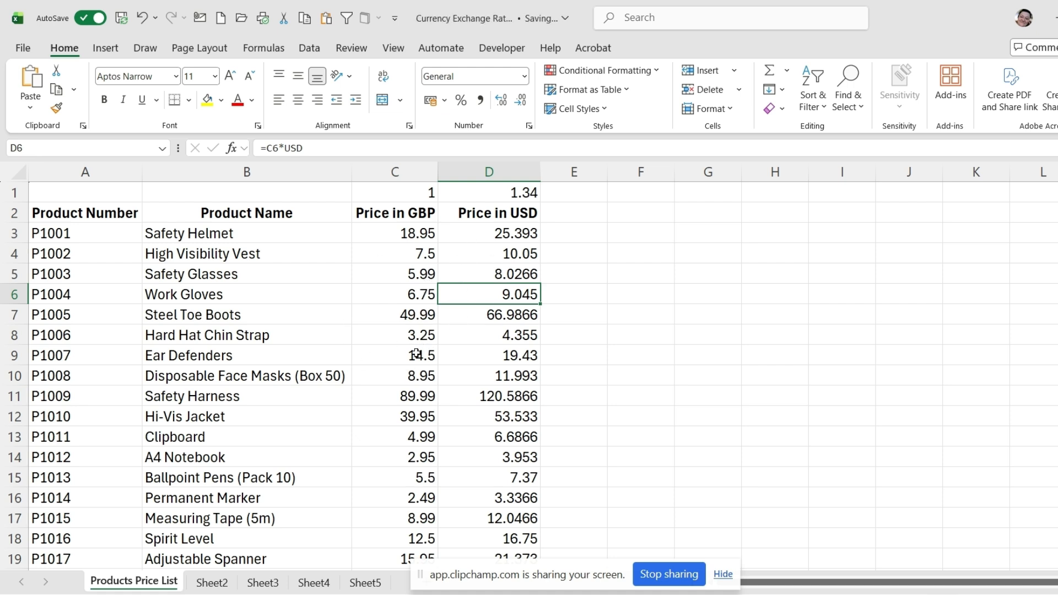
Step: Format column C, Price in GBP, with the £ English (United Kingdom) accounting format
{"action": "left_click", "coordinate": [402, 162]}
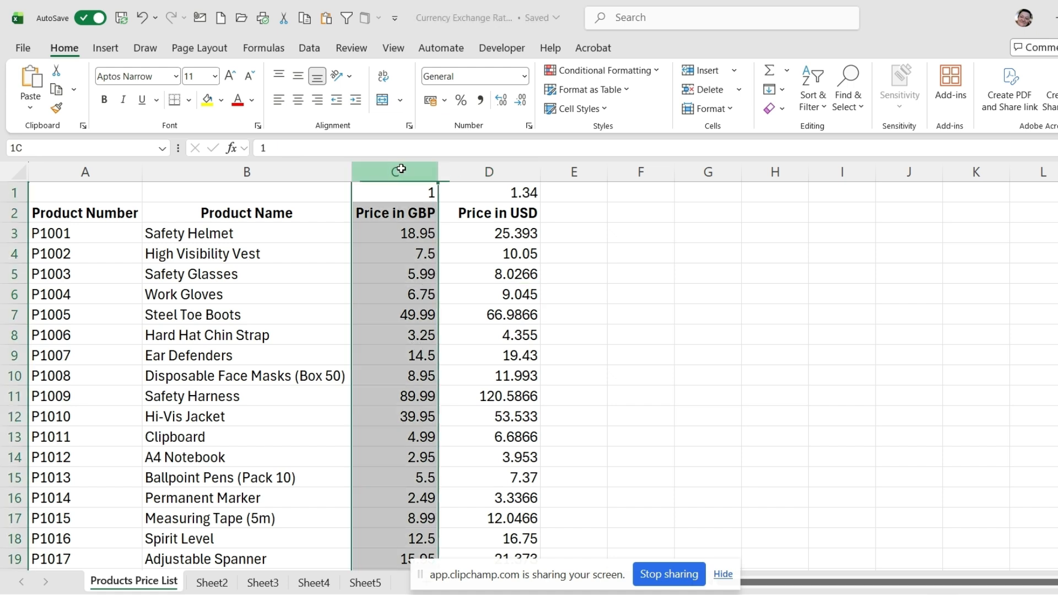
{"action": "left_click", "coordinate": [445, 100]}
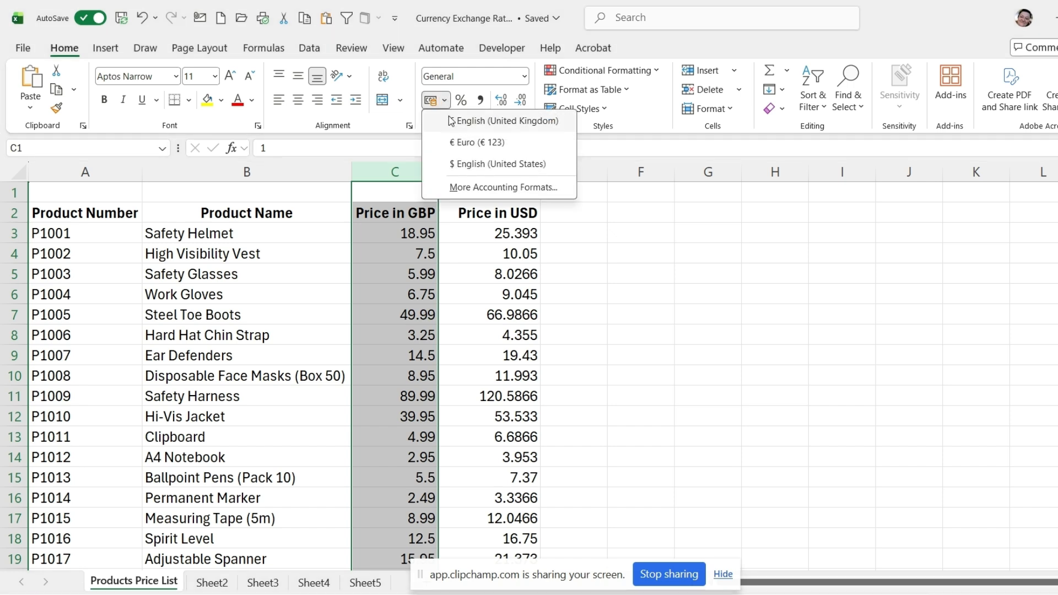
{"action": "left_click", "coordinate": [492, 122]}
Step: Try the $ English (United States) accounting format on column D and undo it to inspect the unrounded prices
{"action": "left_click", "coordinate": [491, 172]}
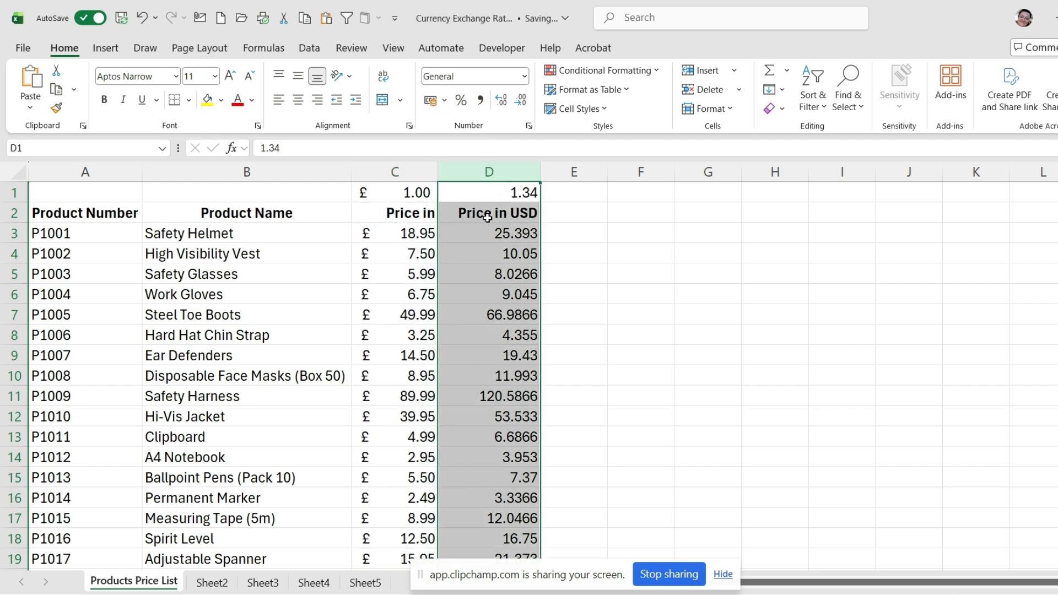
{"action": "left_click", "coordinate": [445, 101]}
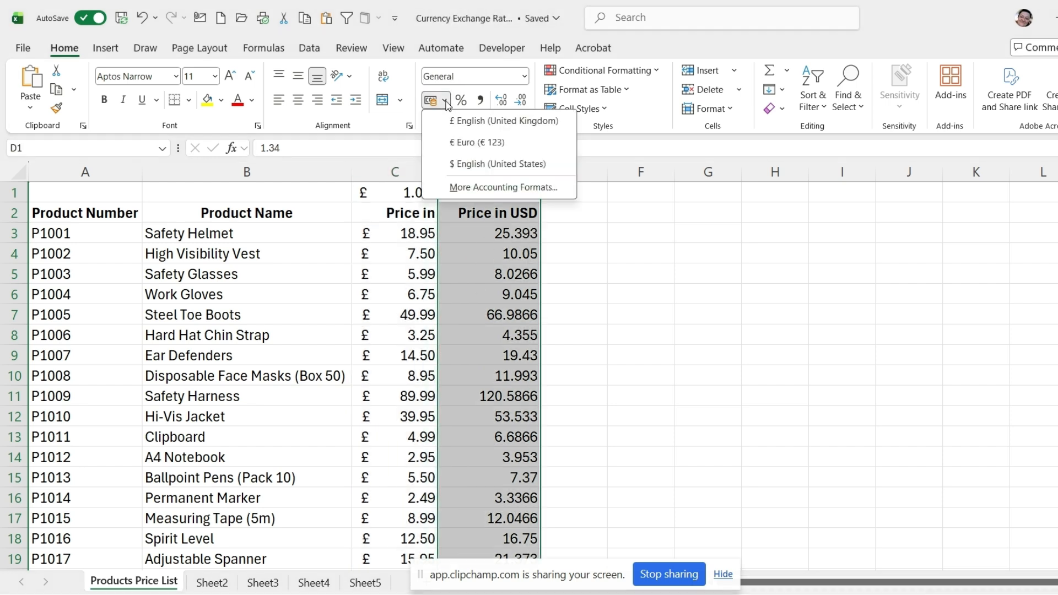
{"action": "left_click", "coordinate": [490, 163]}
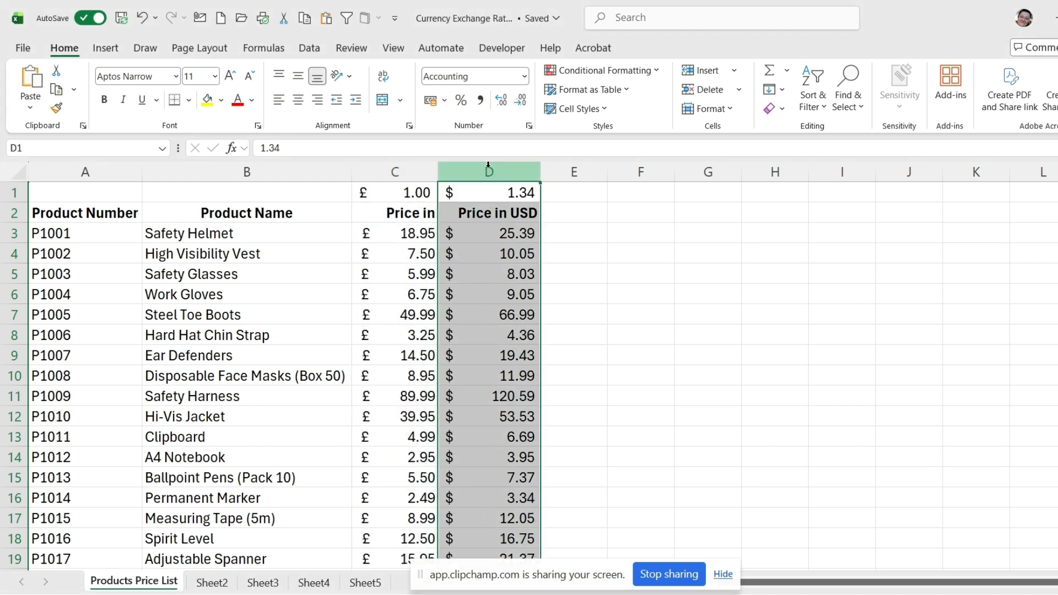
{"action": "left_click", "coordinate": [498, 254]}
{"action": "left_click", "coordinate": [457, 233]}
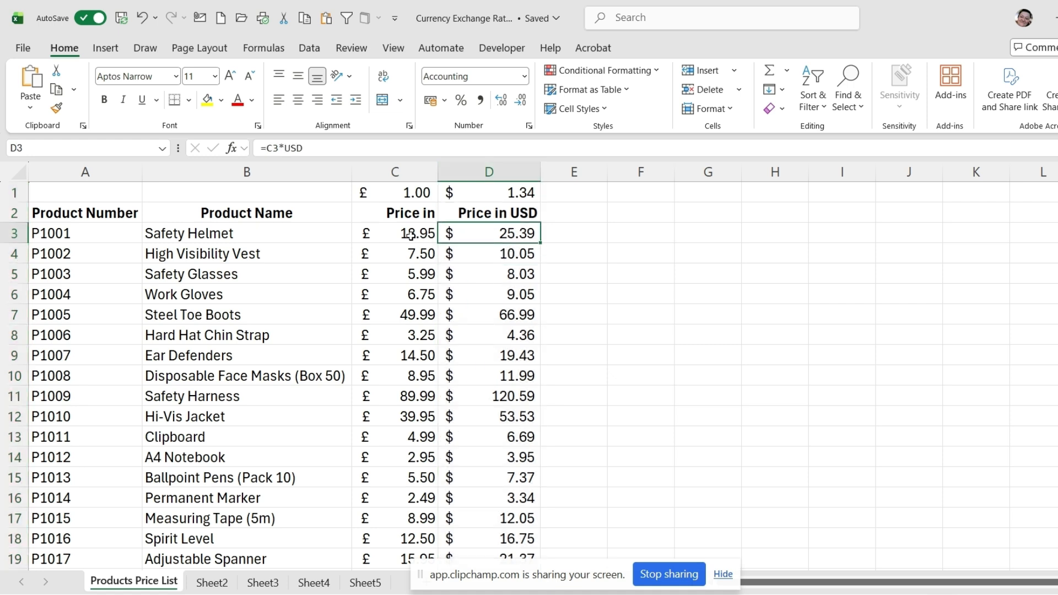
{"action": "left_click", "coordinate": [420, 233]}
{"action": "left_click", "coordinate": [513, 233]}
{"action": "left_click", "coordinate": [141, 17]}
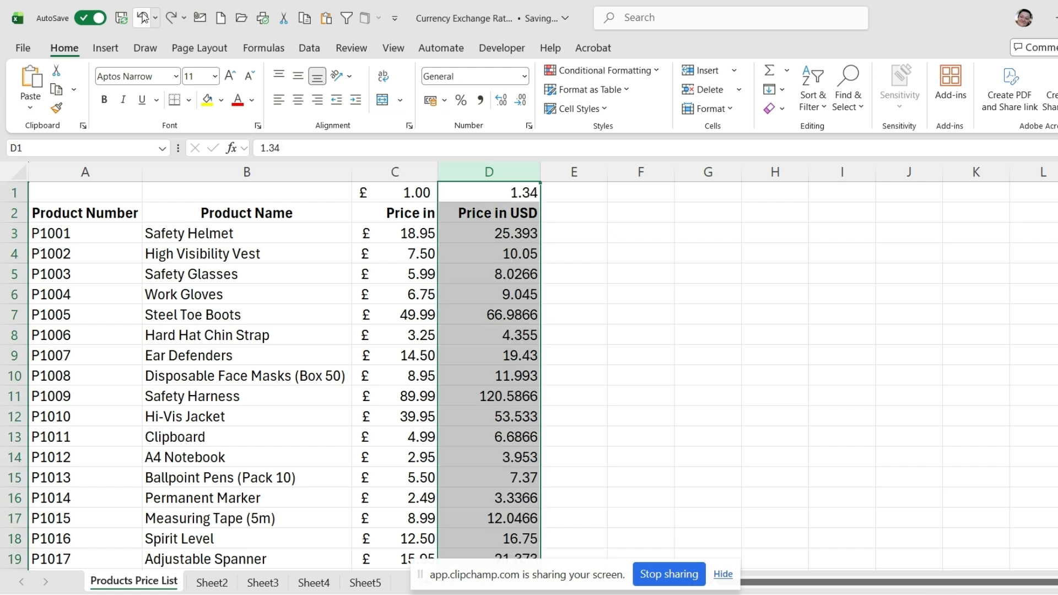
{"action": "left_click", "coordinate": [513, 319]}
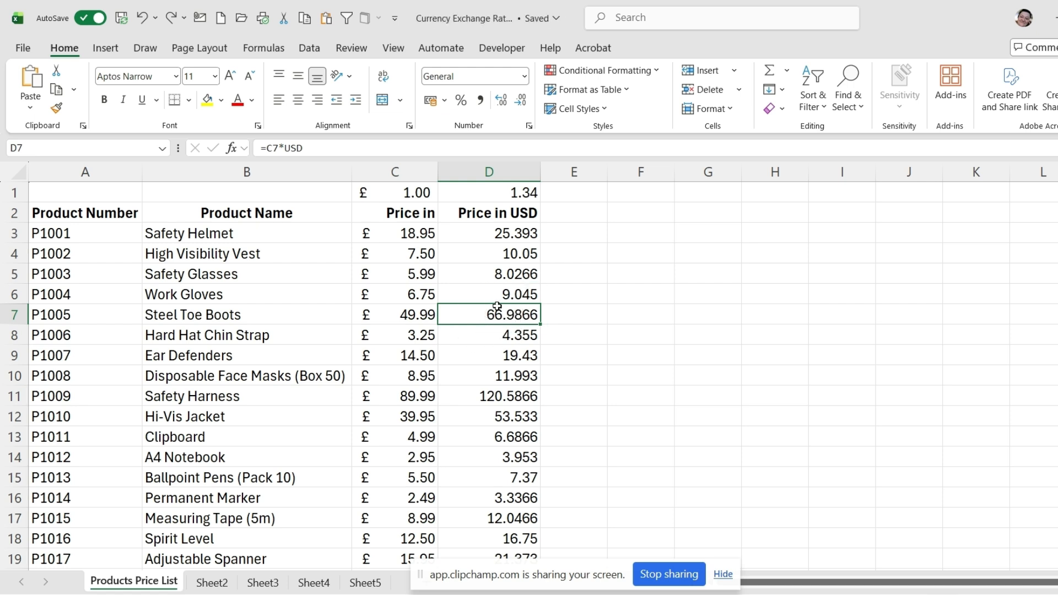
Step: Format the whole Price in USD column with the $ English (United States) accounting format and select cell D7
{"action": "left_click", "coordinate": [497, 181]}
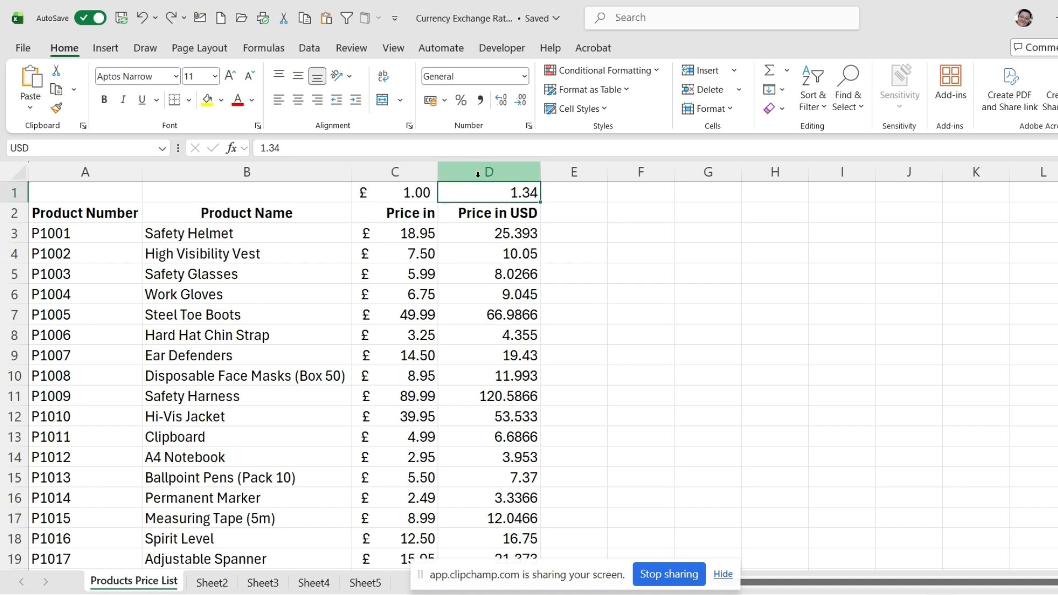
{"action": "left_click", "coordinate": [444, 100]}
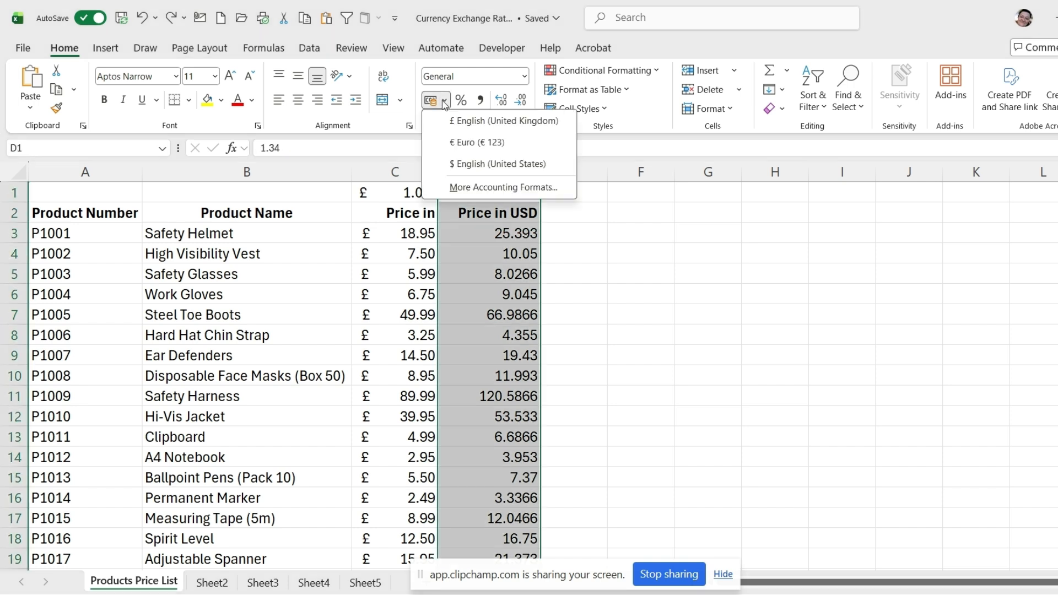
{"action": "left_click", "coordinate": [475, 164]}
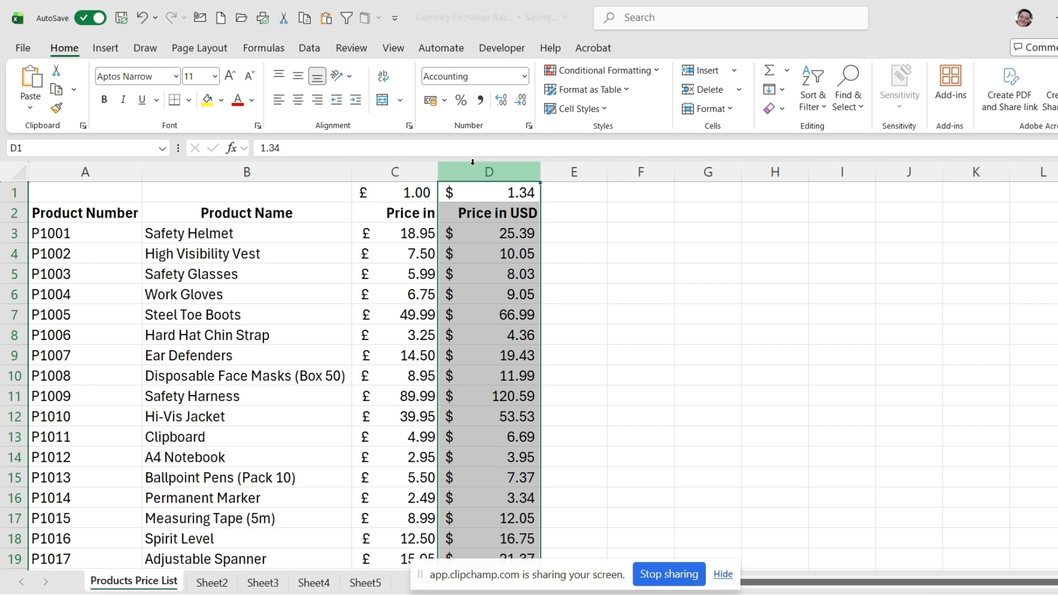
{"action": "left_click", "coordinate": [507, 315]}
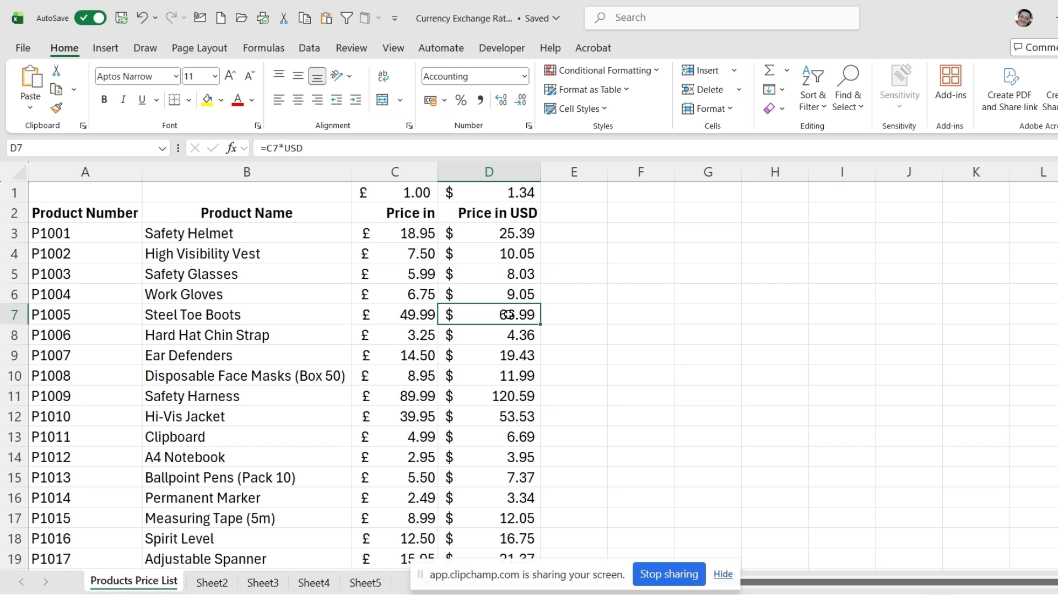
Step: Test the precision behind the displayed Steel Toe Boots price with =D7*100 in G7, and delete the test formula
{"action": "left_click", "coordinate": [692, 314]}
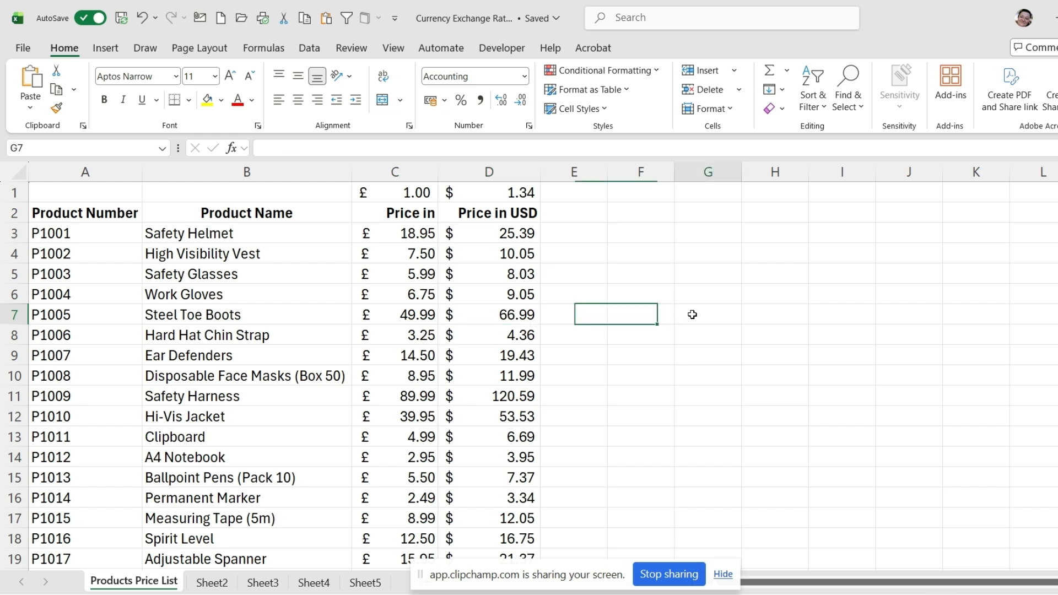
{"action": "type", "text": "="}
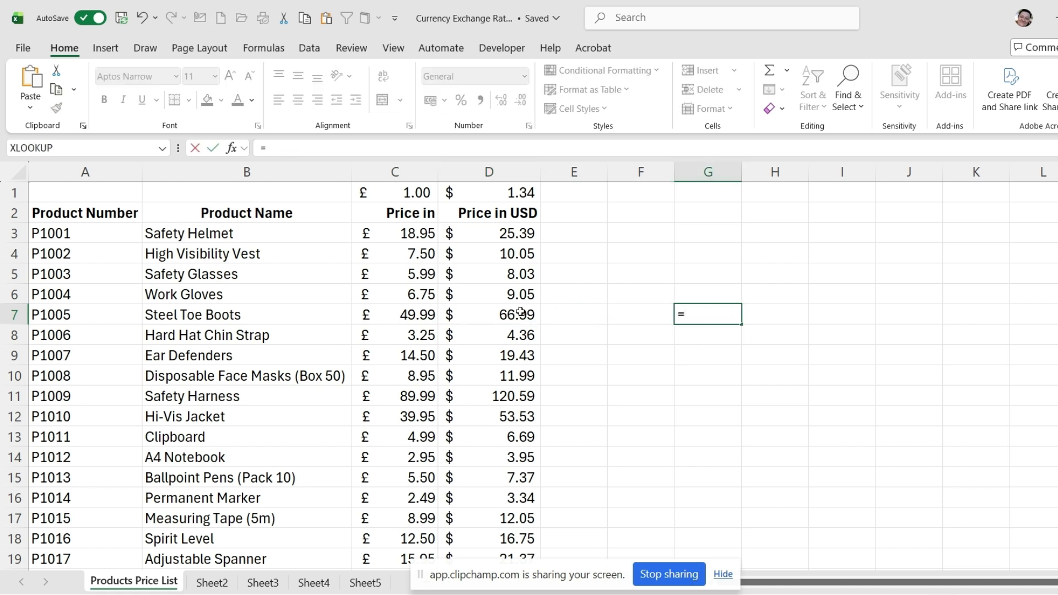
{"action": "left_click", "coordinate": [518, 315]}
{"action": "type", "text": "*"}
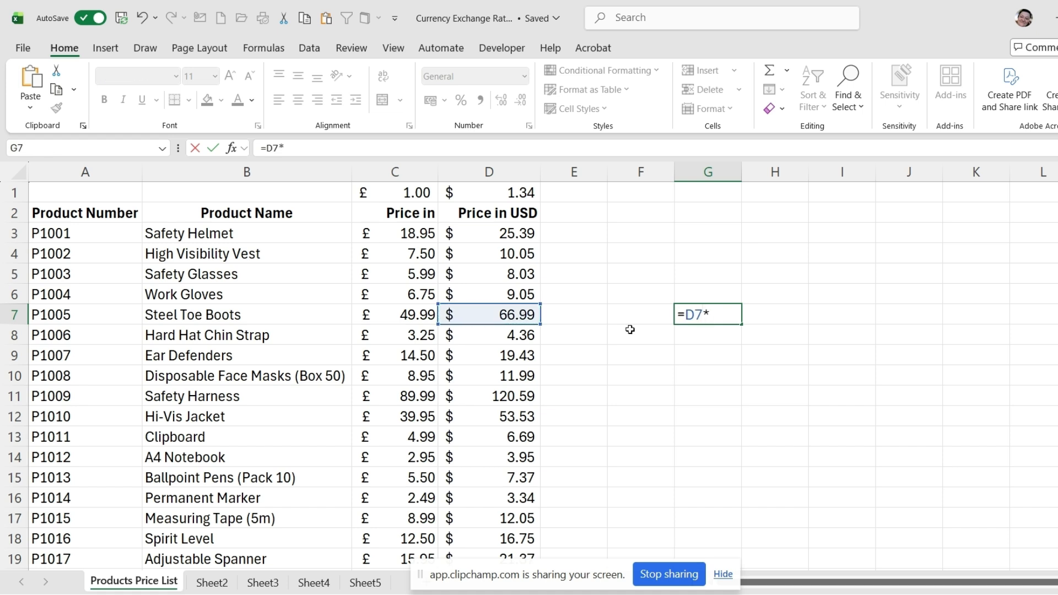
{"action": "type", "text": "100"}
{"action": "key", "text": "Return"}
{"action": "left_click", "coordinate": [729, 314]}
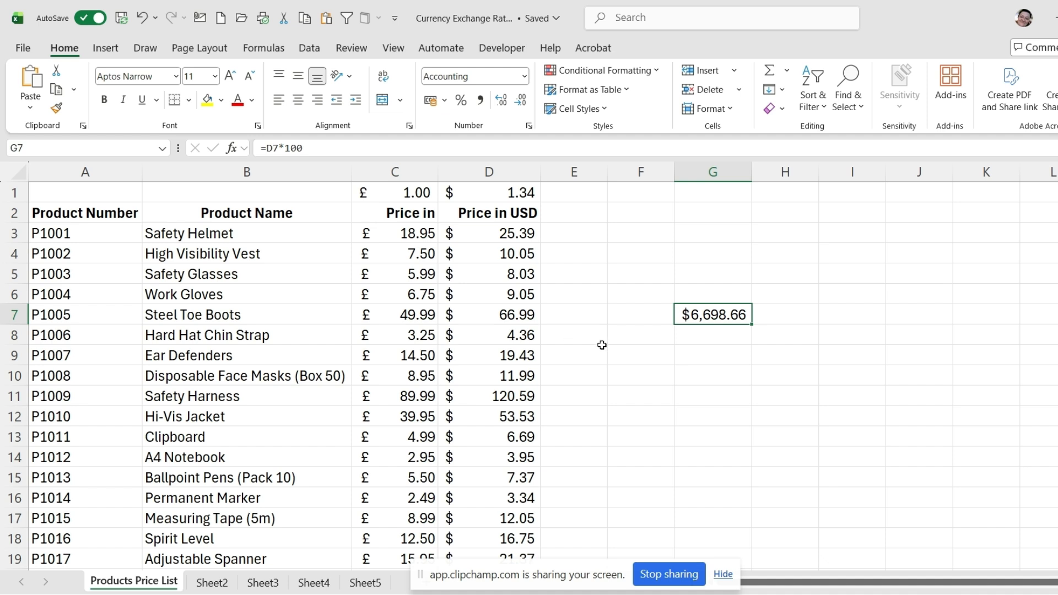
{"action": "key", "text": "Delete"}
{"action": "left_click", "coordinate": [585, 329]}
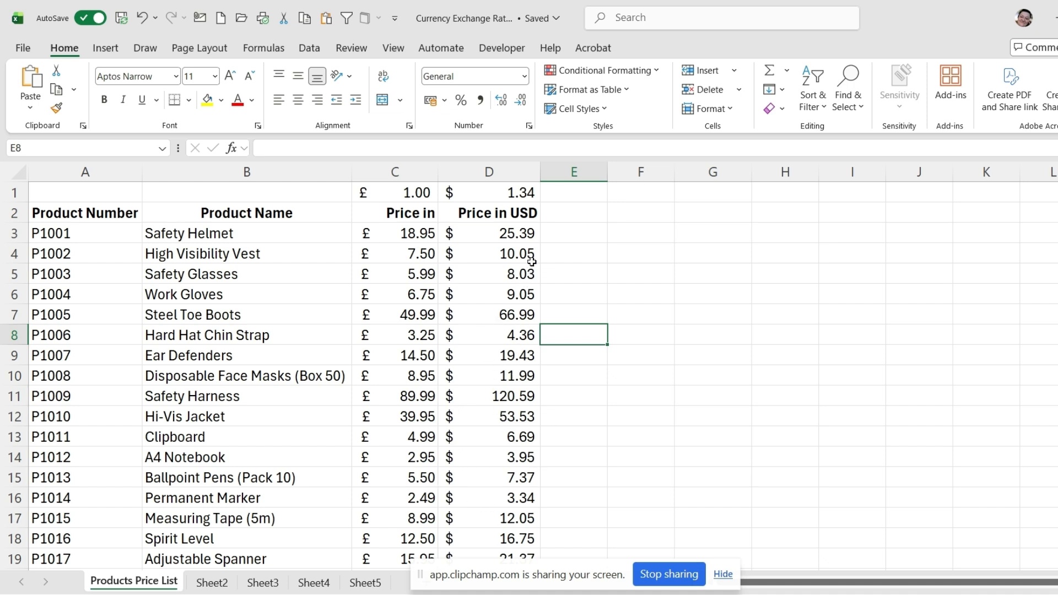
Step: Enter the formula =ROUNDUP(D3,2) in E3 to round the Safety Helmet's USD price up to two decimals
{"action": "left_click", "coordinate": [561, 236]}
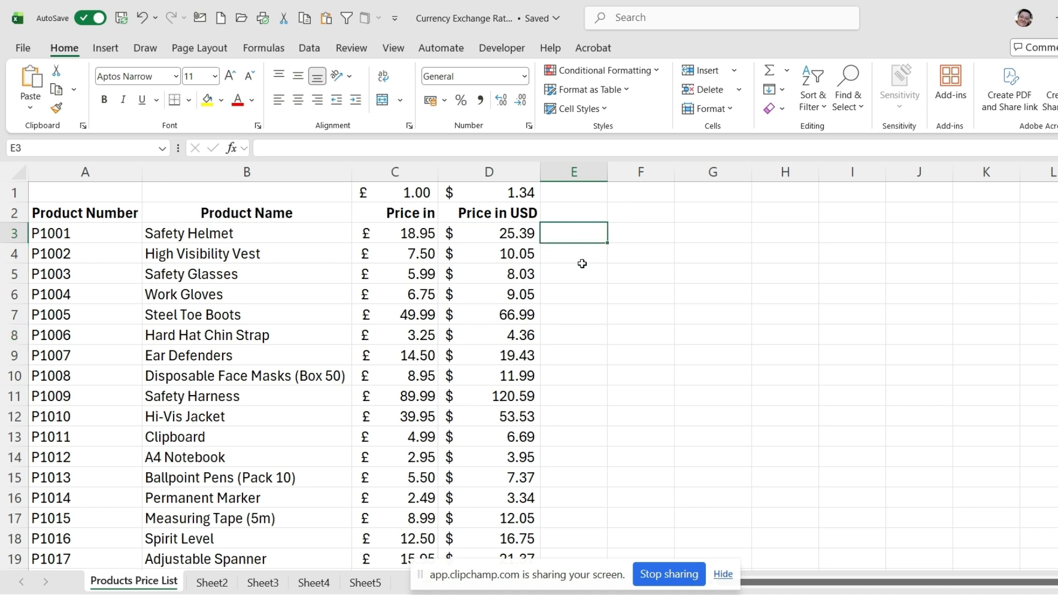
{"action": "type", "text": "="}
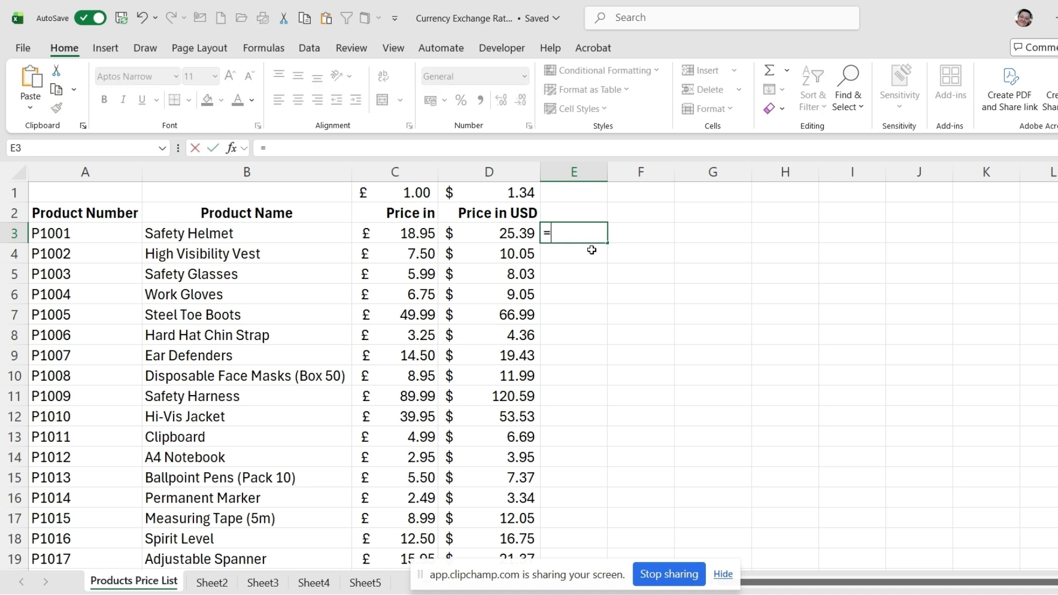
{"action": "type", "text": "rou"}
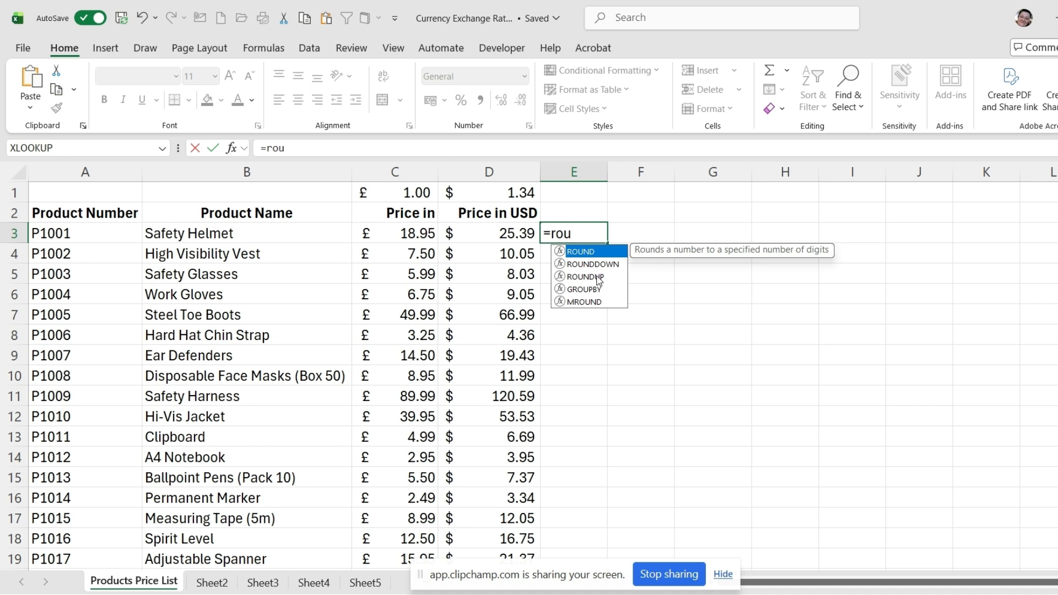
{"action": "double_click", "coordinate": [599, 278]}
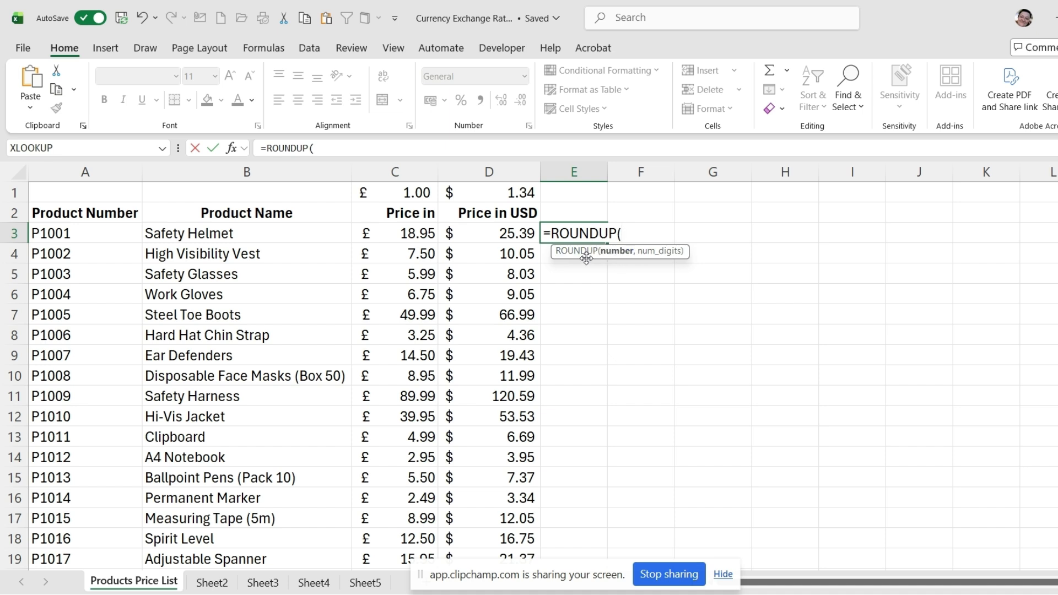
{"action": "left_click", "coordinate": [498, 237]}
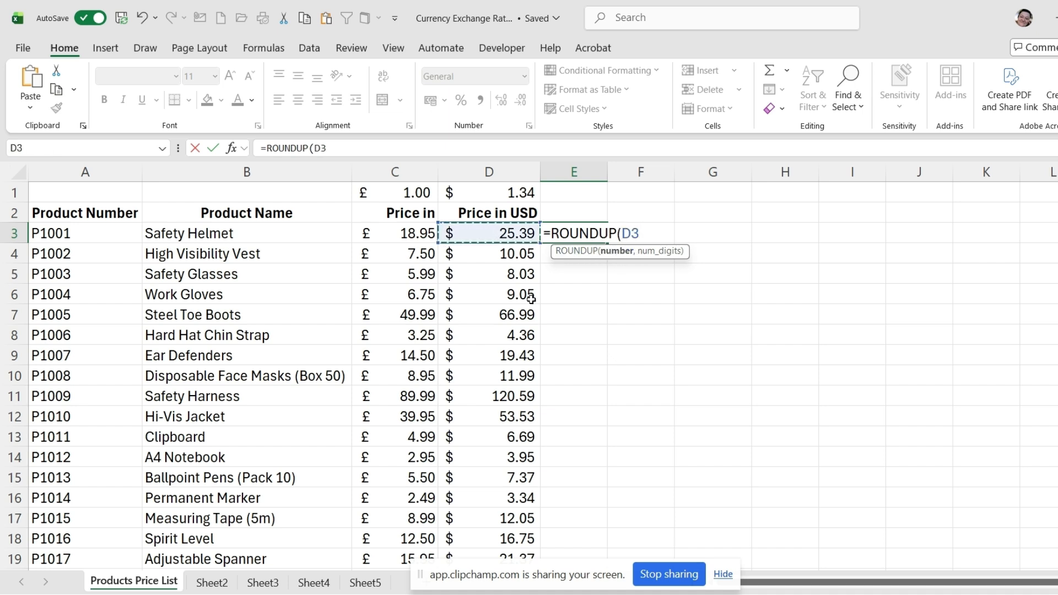
{"action": "type", "text": ","}
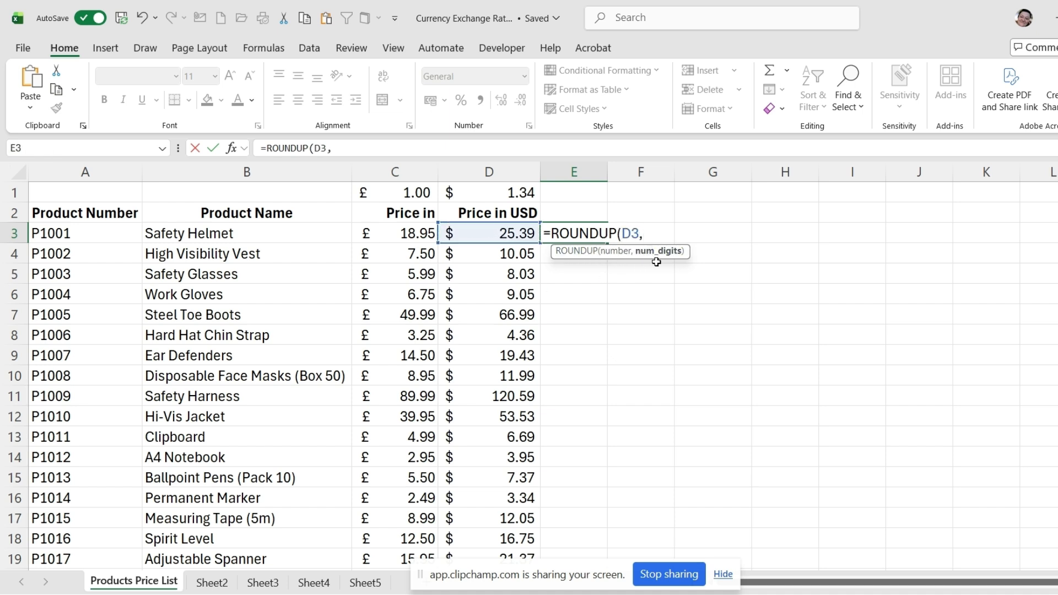
{"action": "type", "text": "2)"}
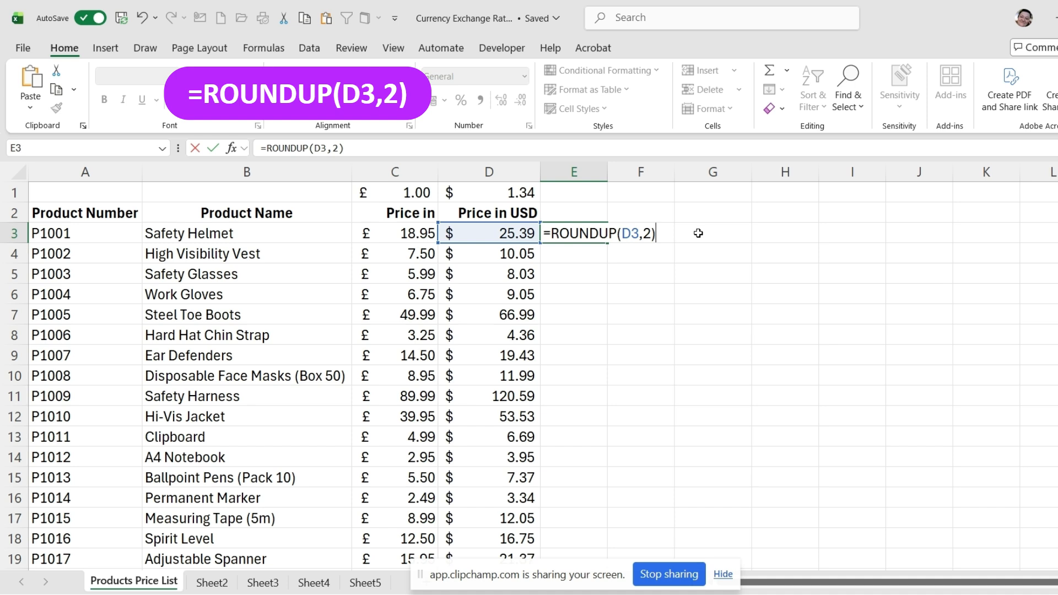
{"action": "key", "text": "Return"}
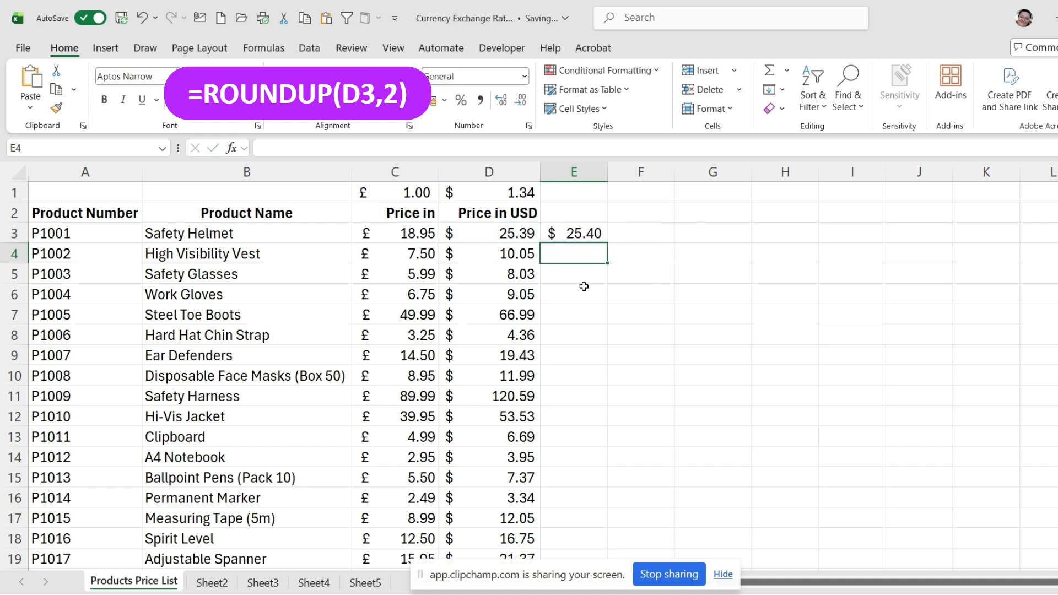
Step: Fill the ROUNDUP formula from E3 down column E for all products and select the Steel Toe Boots result in E7
{"action": "left_click", "coordinate": [516, 235]}
{"action": "left_click", "coordinate": [570, 243]}
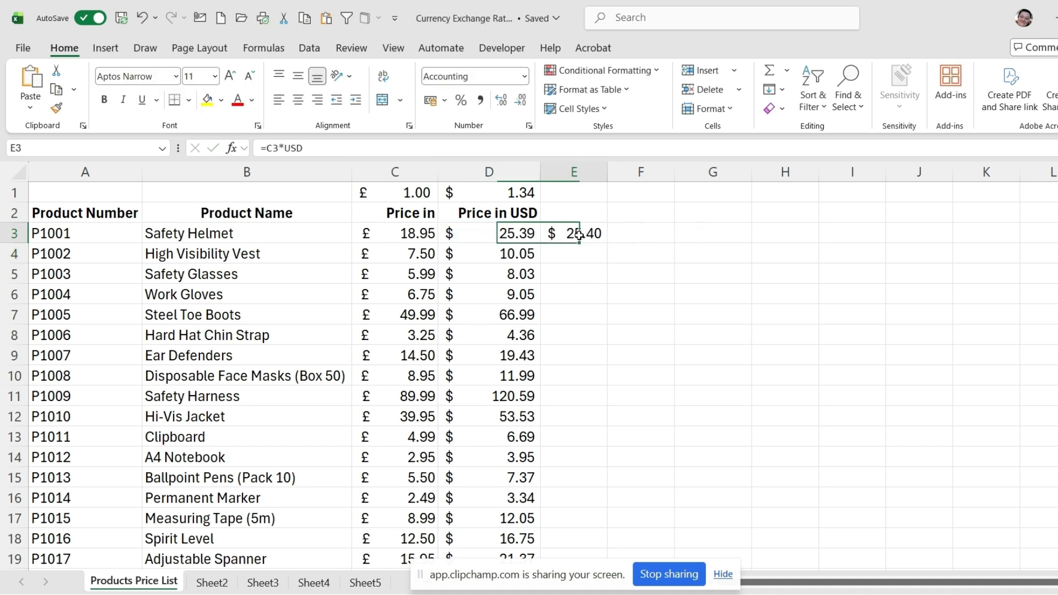
{"action": "double_click", "coordinate": [607, 243]}
{"action": "left_click", "coordinate": [592, 318]}
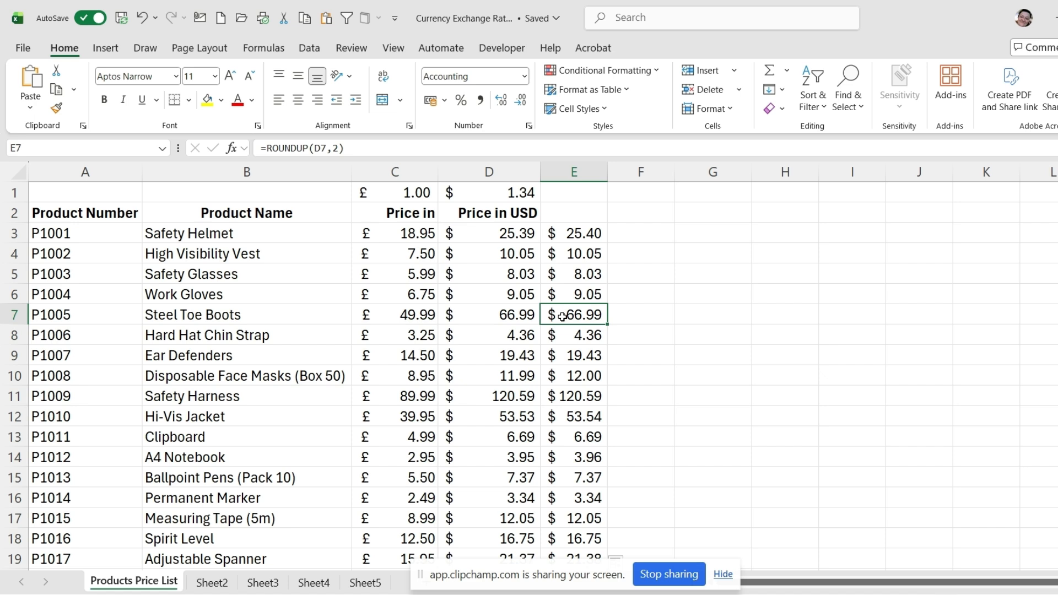
Step: Test the rounded Steel Toe Boots price with =E7*100 in G7, compare it with E7, and delete the test formula
{"action": "left_click", "coordinate": [708, 317]}
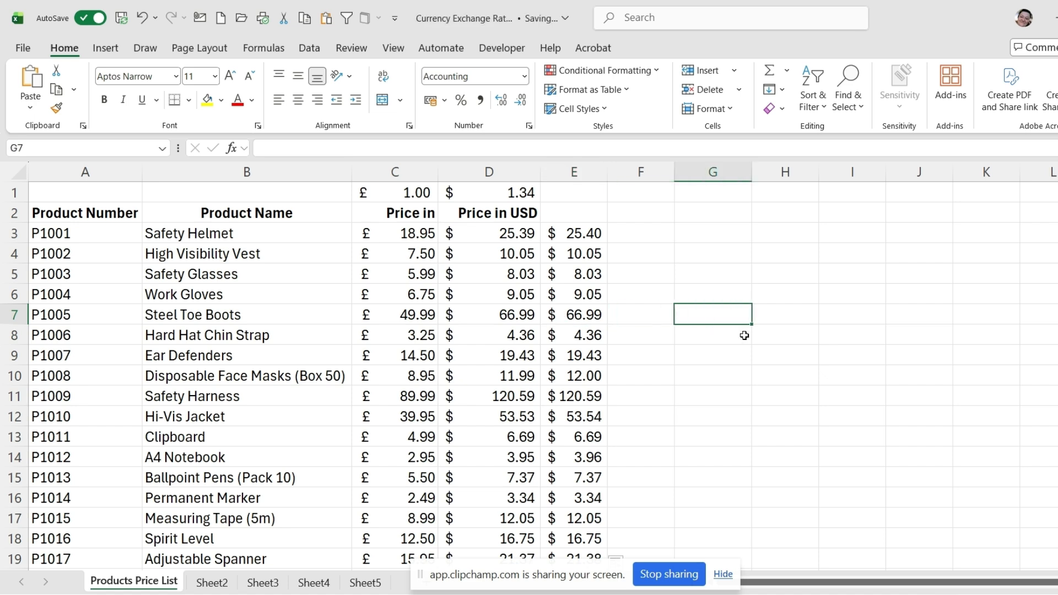
{"action": "type", "text": "="}
{"action": "left_click", "coordinate": [584, 315]}
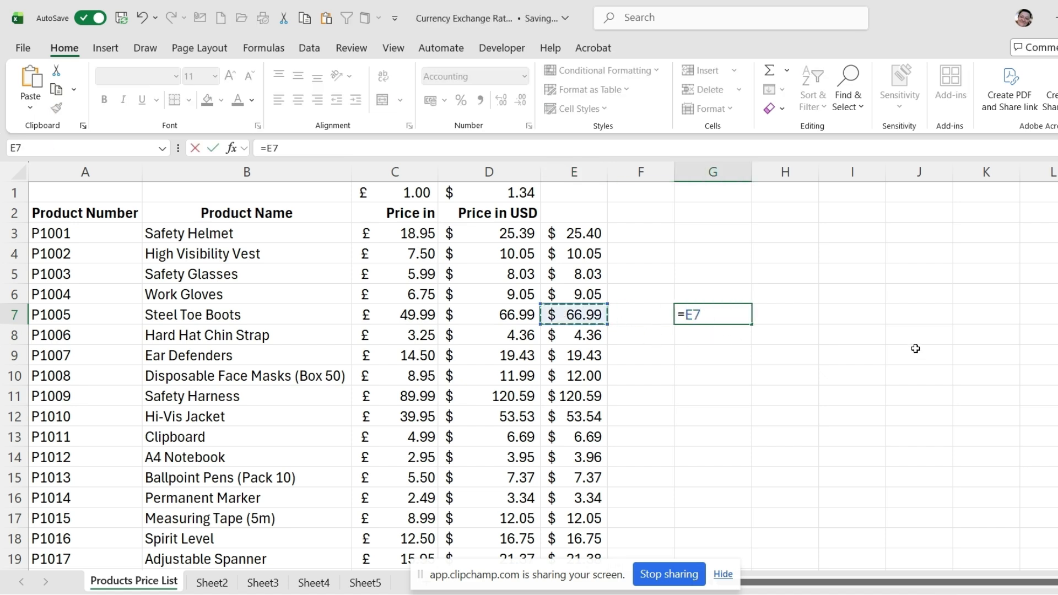
{"action": "type", "text": "*100"}
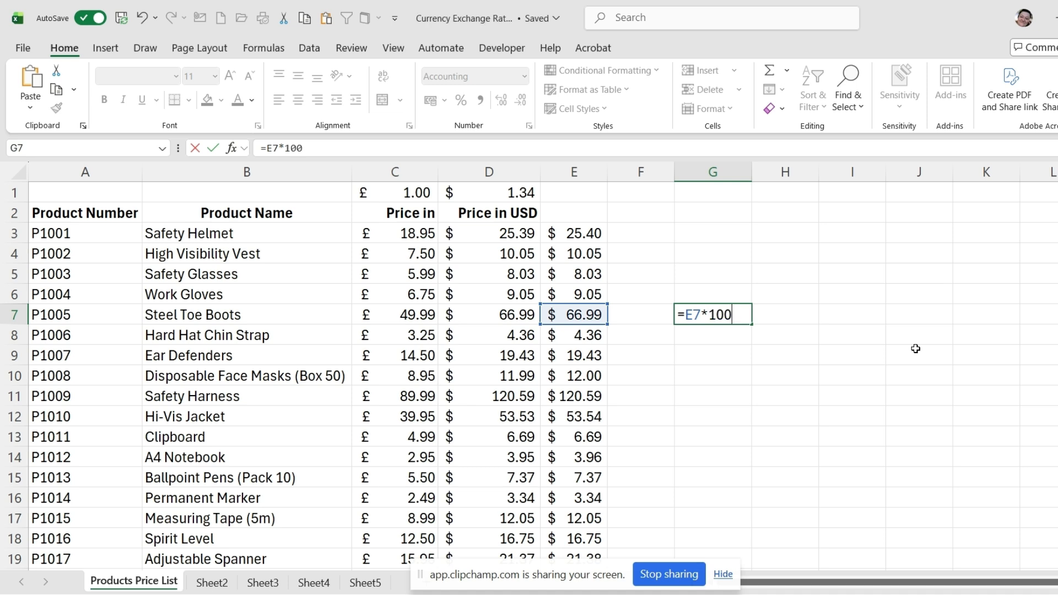
{"action": "key", "text": "Return"}
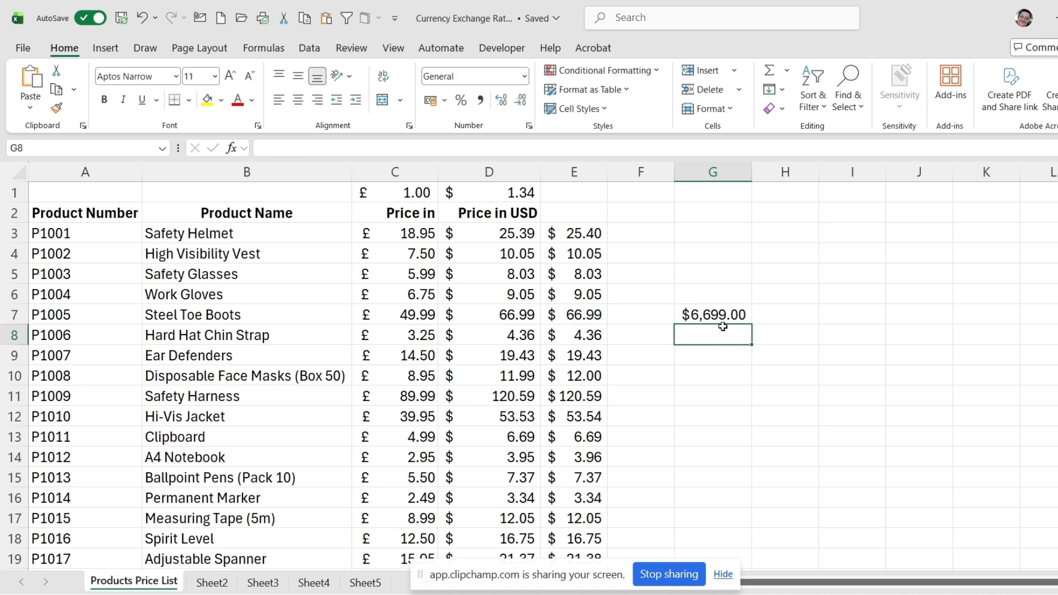
{"action": "left_click", "coordinate": [704, 318]}
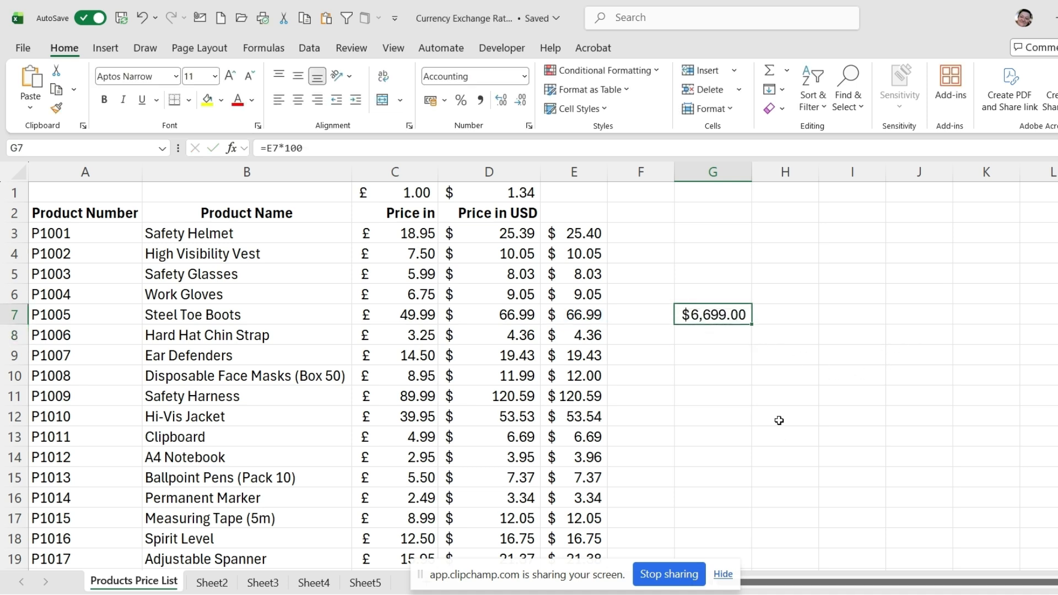
{"action": "left_click", "coordinate": [573, 311]}
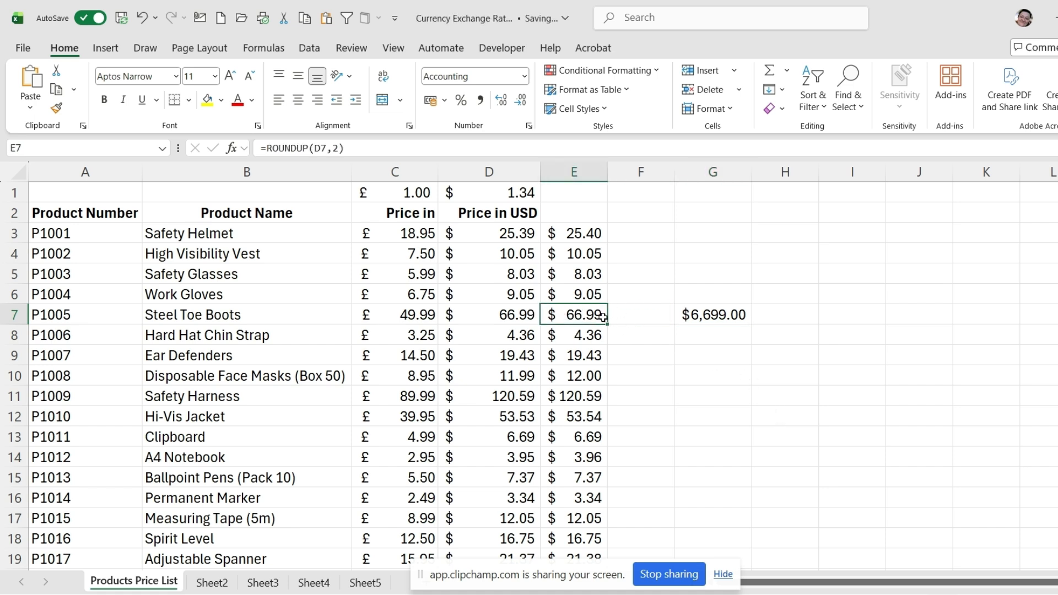
{"action": "left_click", "coordinate": [704, 318]}
{"action": "key", "text": "Delete"}
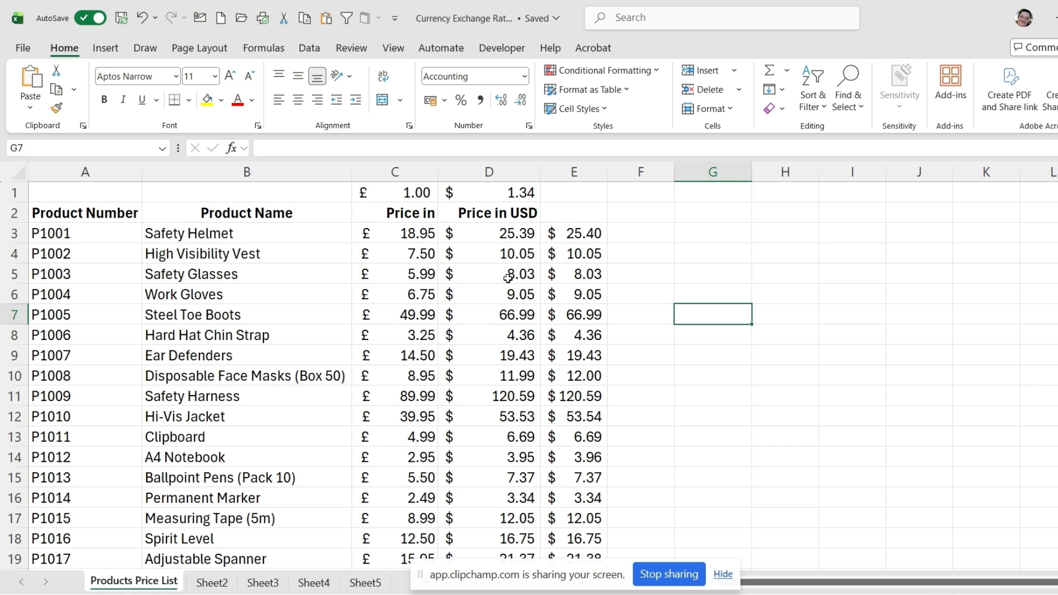
Step: Copy the Price in USD header from D2 into E2 and widen column E to fit it on one line
{"action": "left_click", "coordinate": [557, 274]}
{"action": "left_click", "coordinate": [521, 217]}
{"action": "left_click_drag", "start_coordinate": [542, 222], "coordinate": [579, 222]}
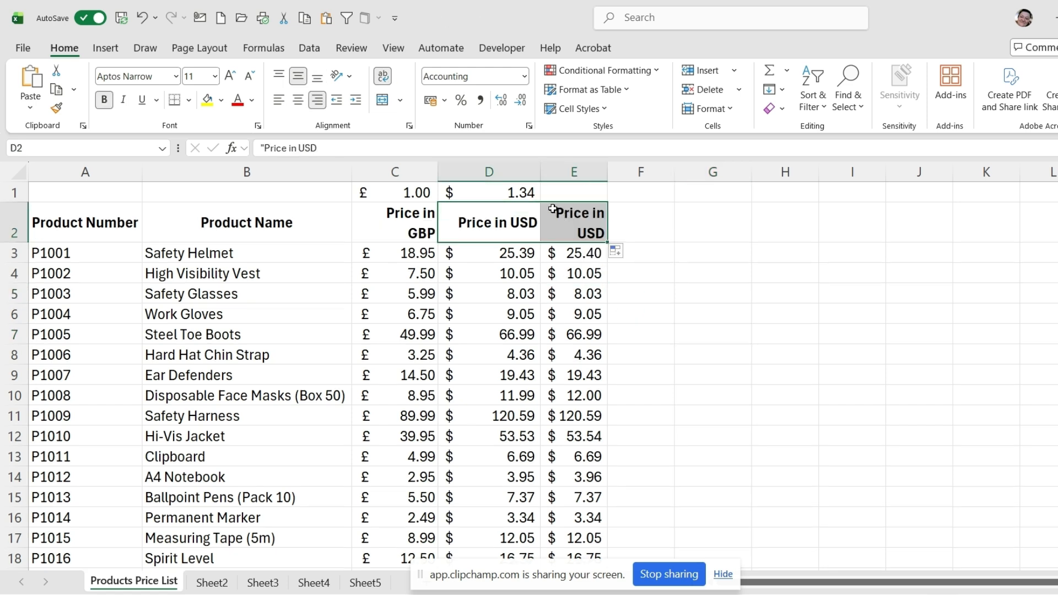
{"action": "left_click_drag", "start_coordinate": [608, 172], "coordinate": [633, 172]}
Step: Copy the dollar exchange rate from D1 into E1 above the rounded prices
{"action": "left_click", "coordinate": [516, 192]}
{"action": "left_click_drag", "start_coordinate": [540, 202], "coordinate": [584, 201]}
{"action": "left_click", "coordinate": [560, 276]}
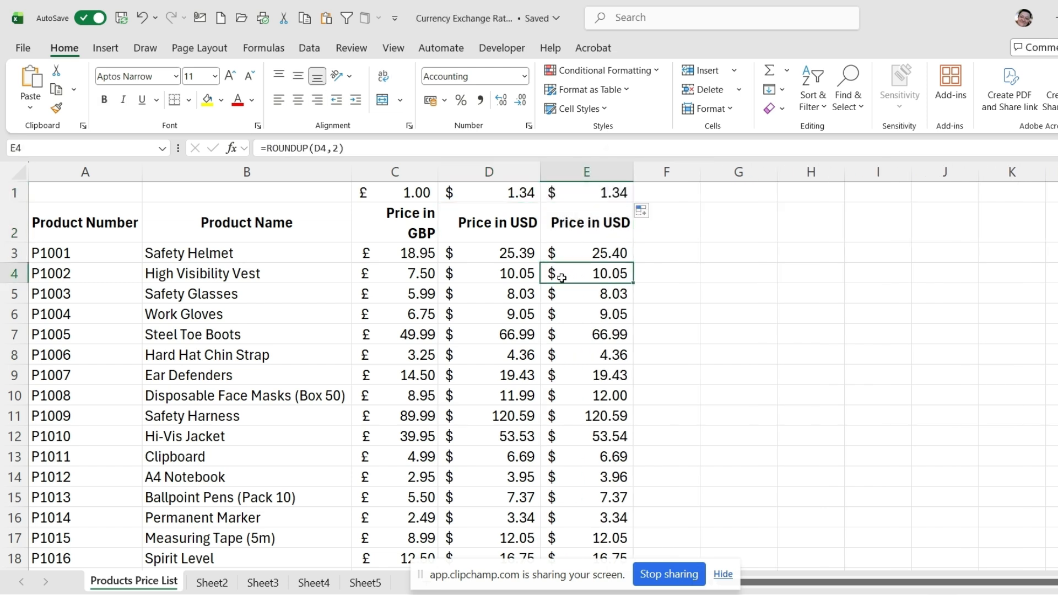
Step: Hide column D with the unrounded USD prices and check the ROUNDUP formulas in E11 and E3
{"action": "left_click", "coordinate": [504, 162]}
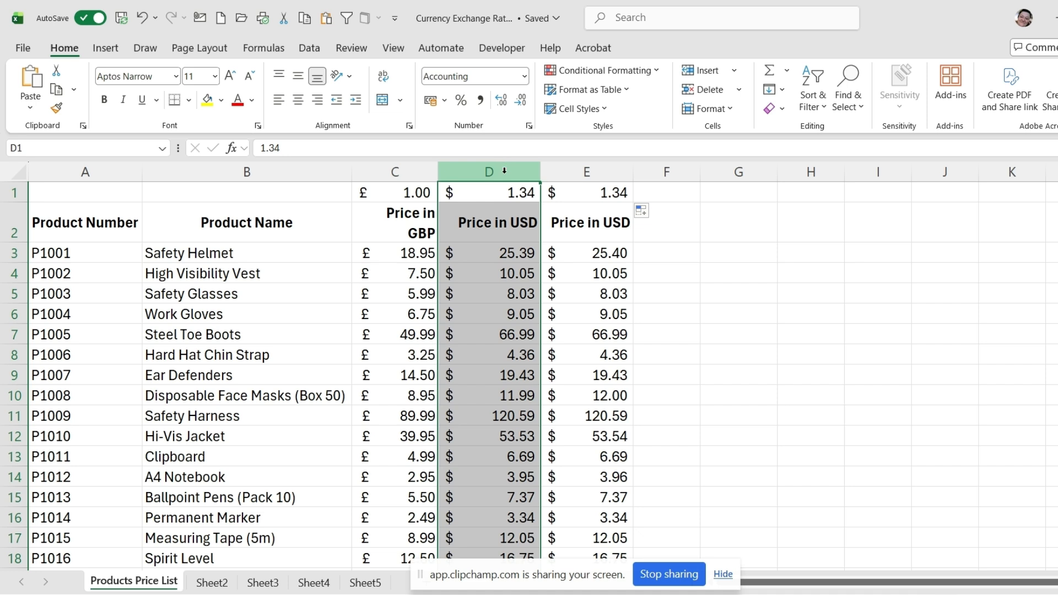
{"action": "right_click", "coordinate": [512, 259]}
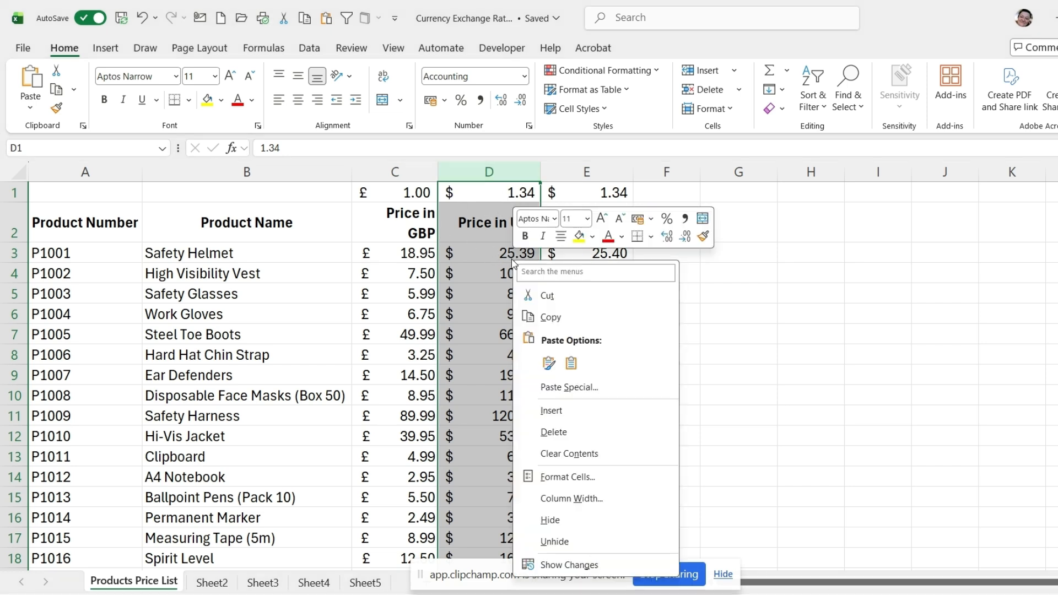
{"action": "left_click", "coordinate": [547, 520]}
{"action": "left_click", "coordinate": [491, 415]}
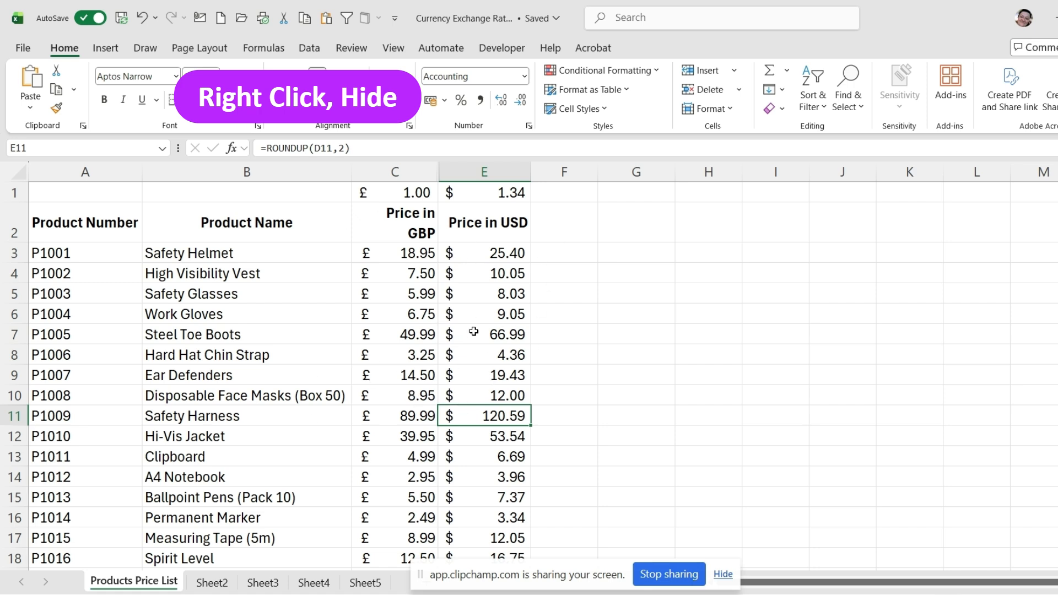
{"action": "left_click", "coordinate": [482, 254]}
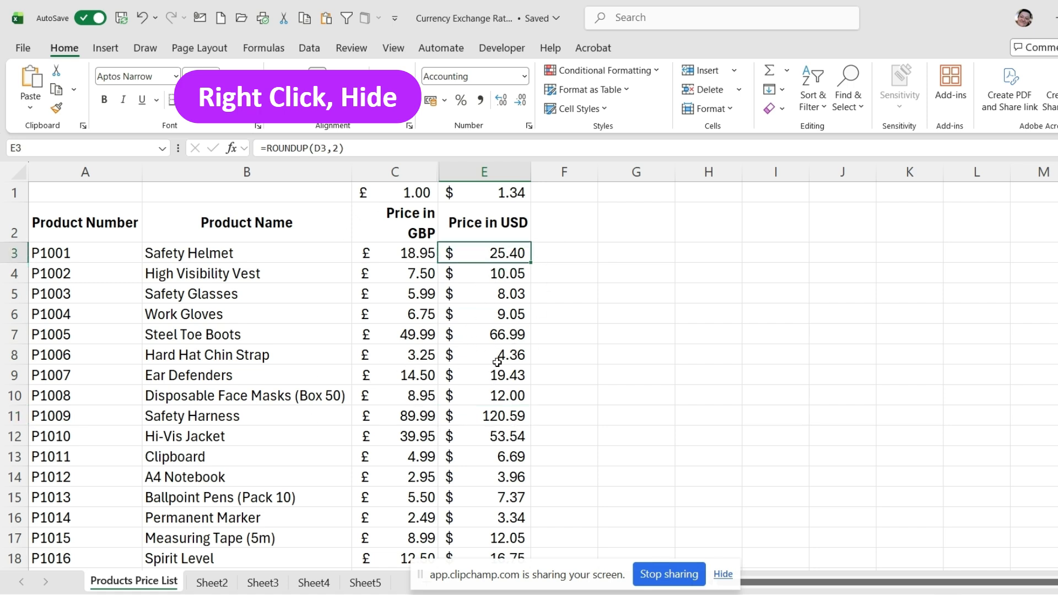
Step: Unhide column D between columns C and E and select cell D6
{"action": "left_click_drag", "start_coordinate": [395, 172], "coordinate": [485, 172]}
{"action": "right_click", "coordinate": [489, 246]}
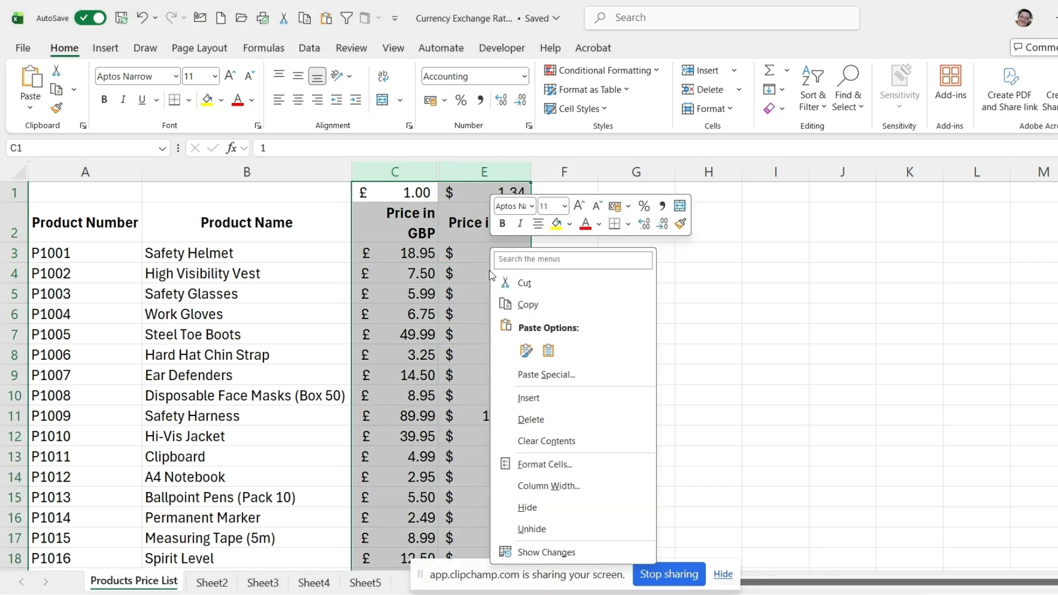
{"action": "left_click", "coordinate": [558, 528]}
{"action": "left_click", "coordinate": [496, 314]}
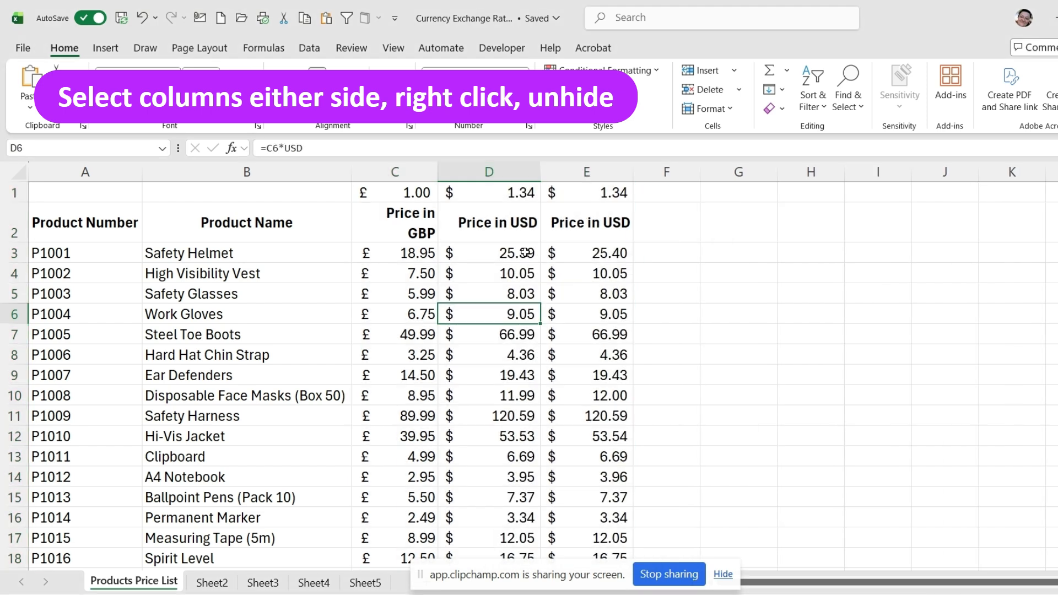
Step: Set the named USD exchange rate in D1 to 1.37
{"action": "left_click", "coordinate": [513, 192]}
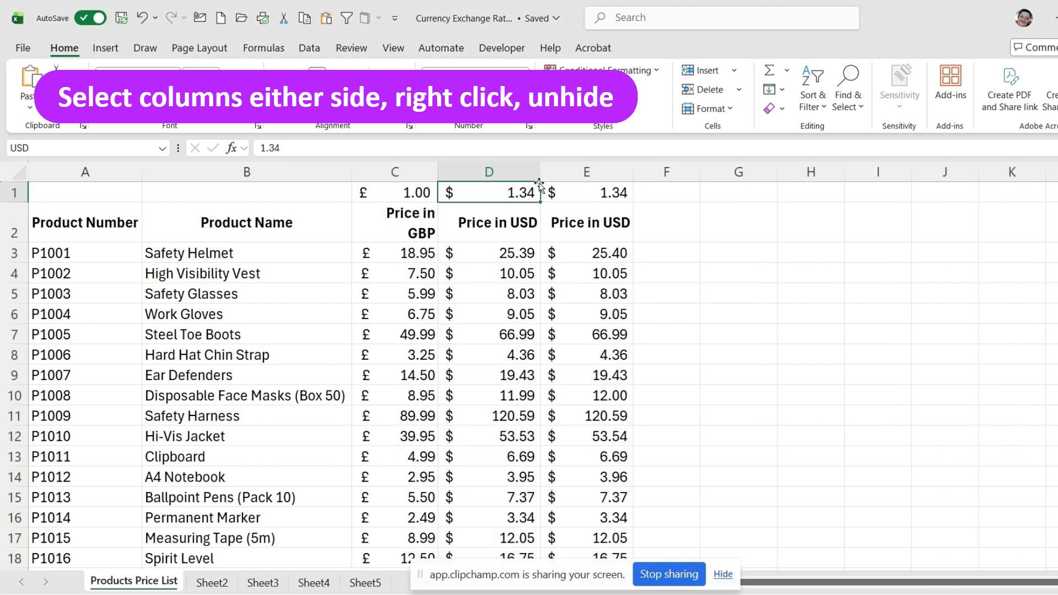
{"action": "type", "text": "1.37"}
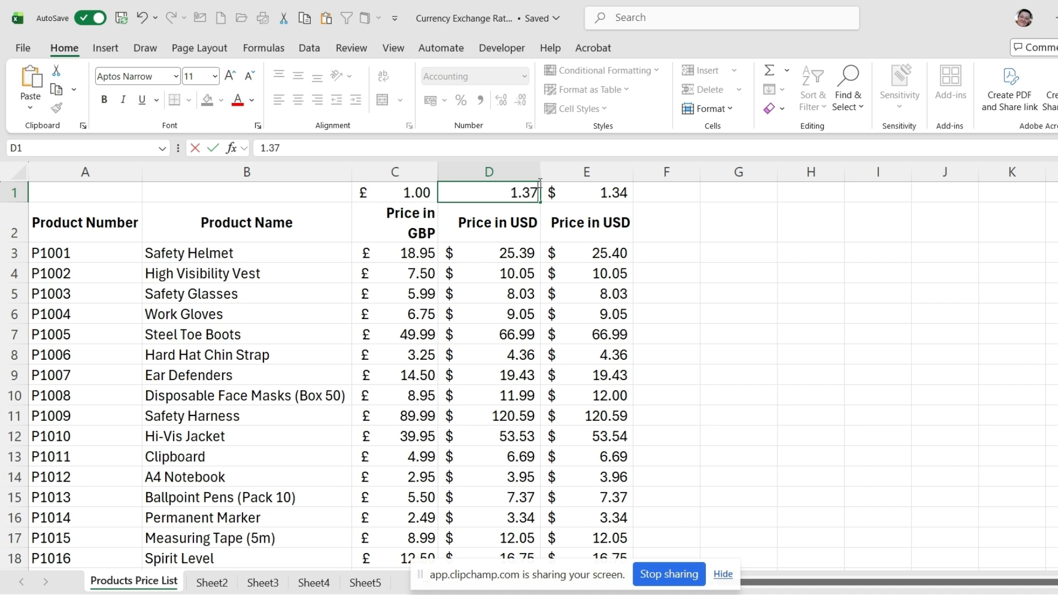
{"action": "key", "text": "Return"}
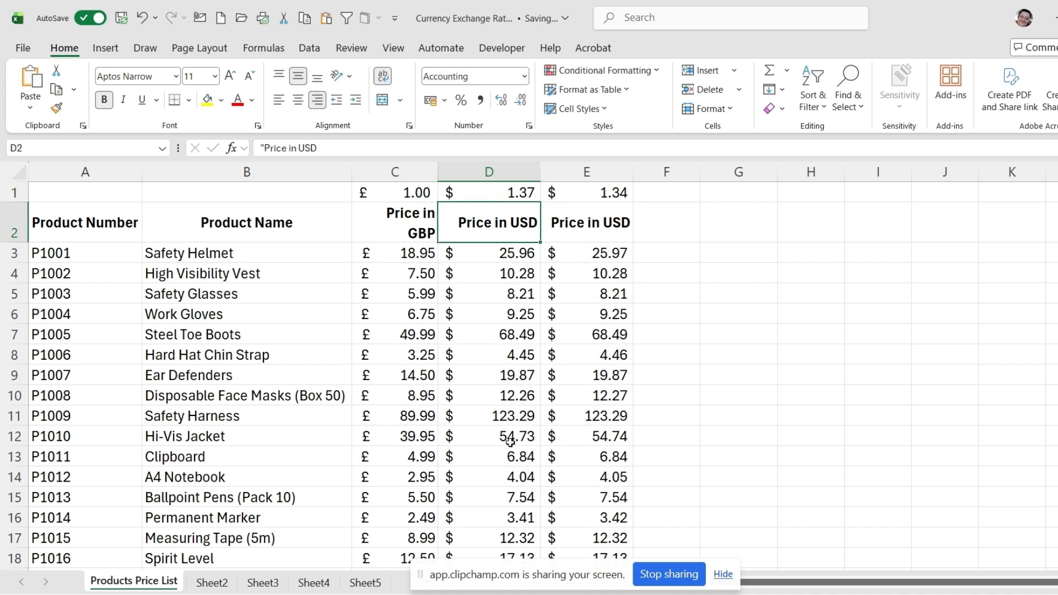